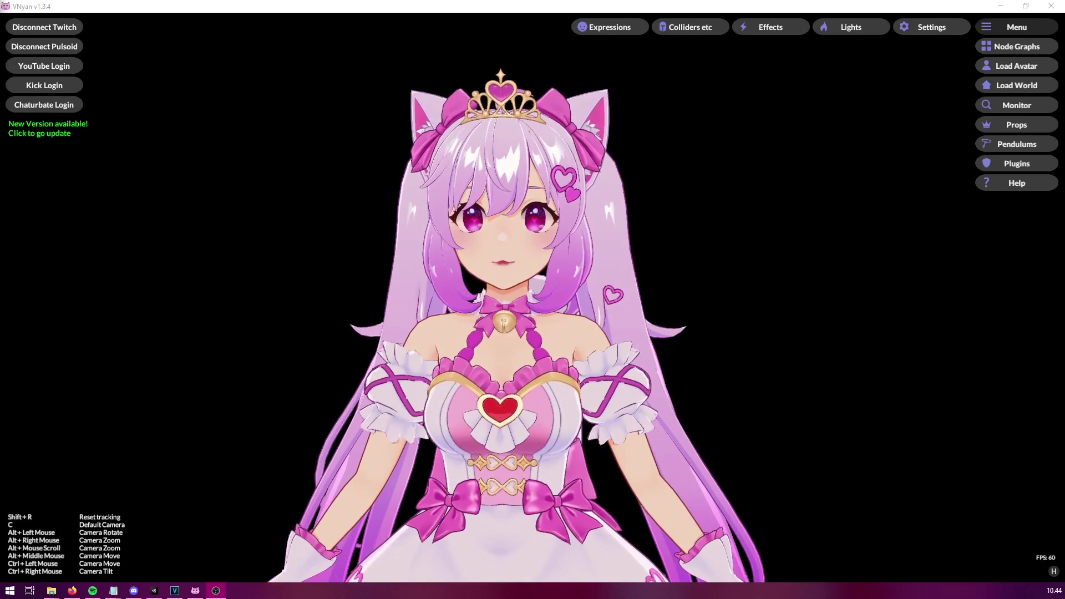
Step: Open the node graph editor and enlarge its window
click(1018, 48)
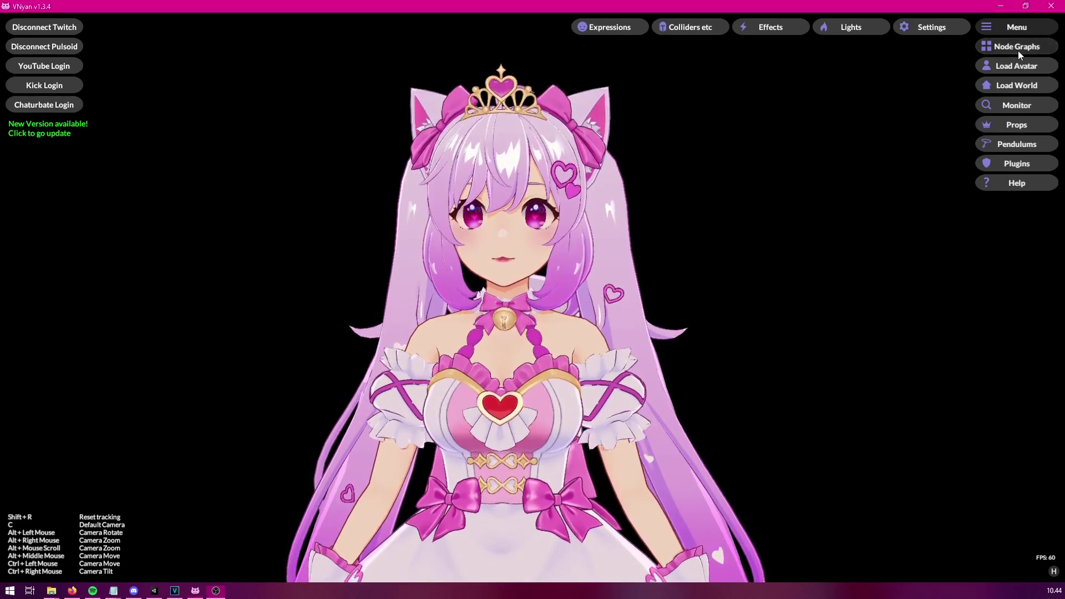
drag(448, 78, 409, 59)
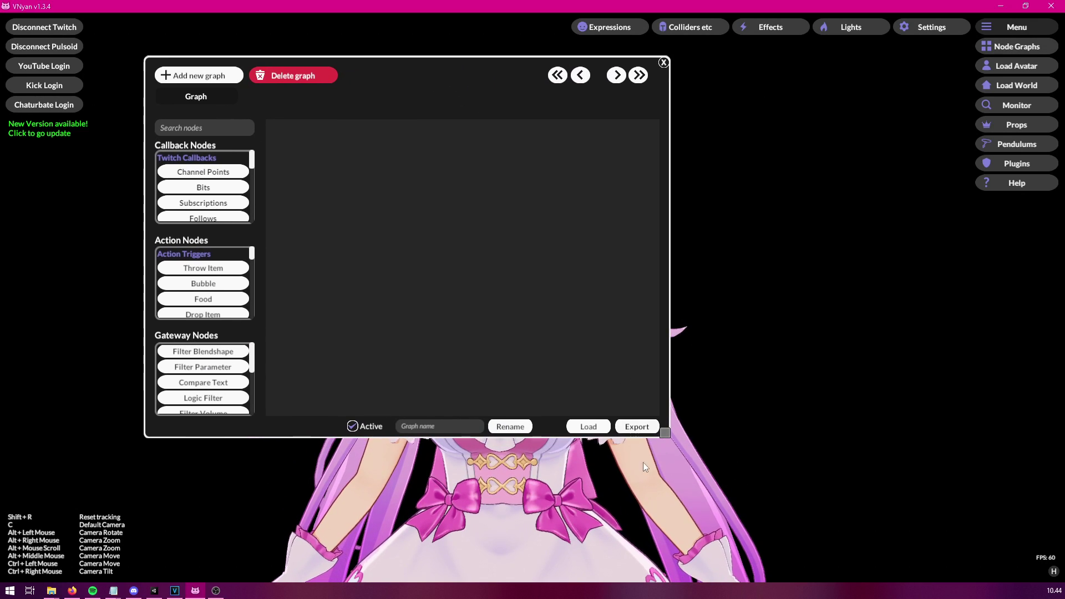
drag(668, 436, 963, 554)
Step: Add a Channel Points node at the upper left with redeem name 'Test'
click(203, 172)
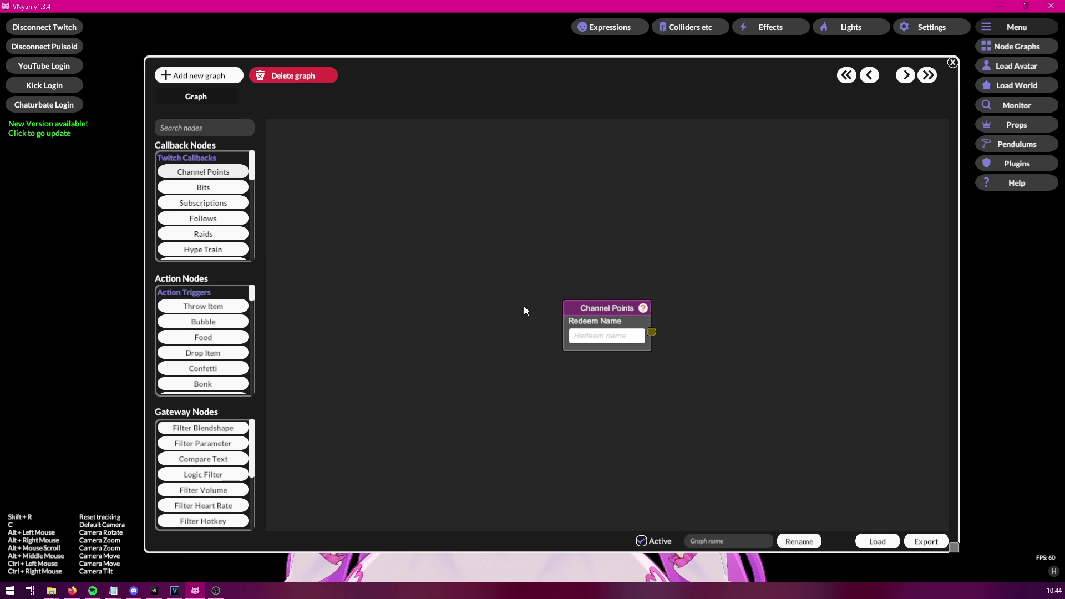
drag(611, 309, 330, 181)
click(332, 214)
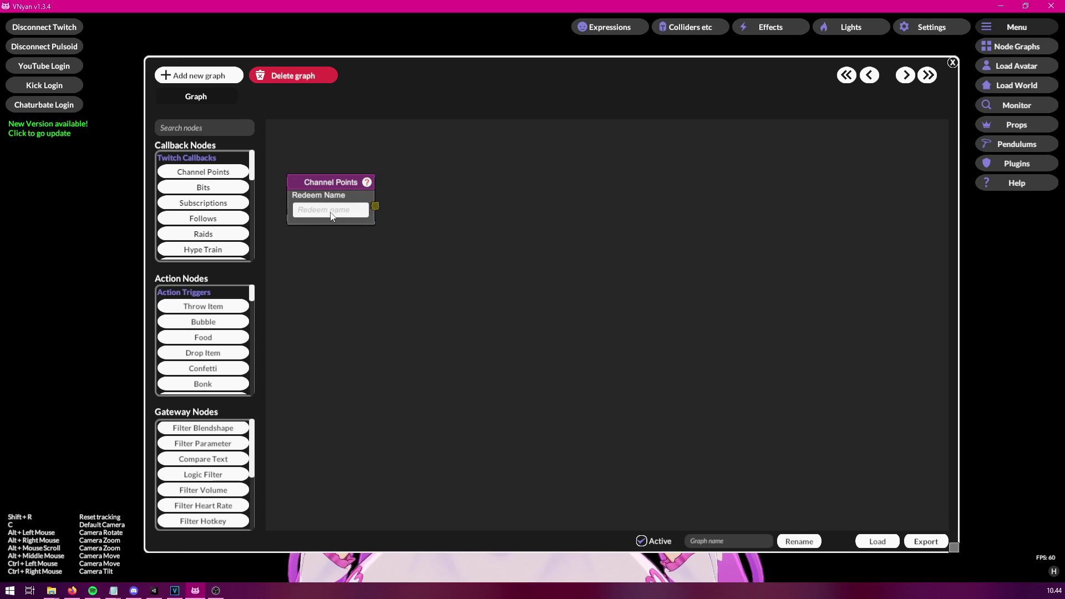
text(Test)
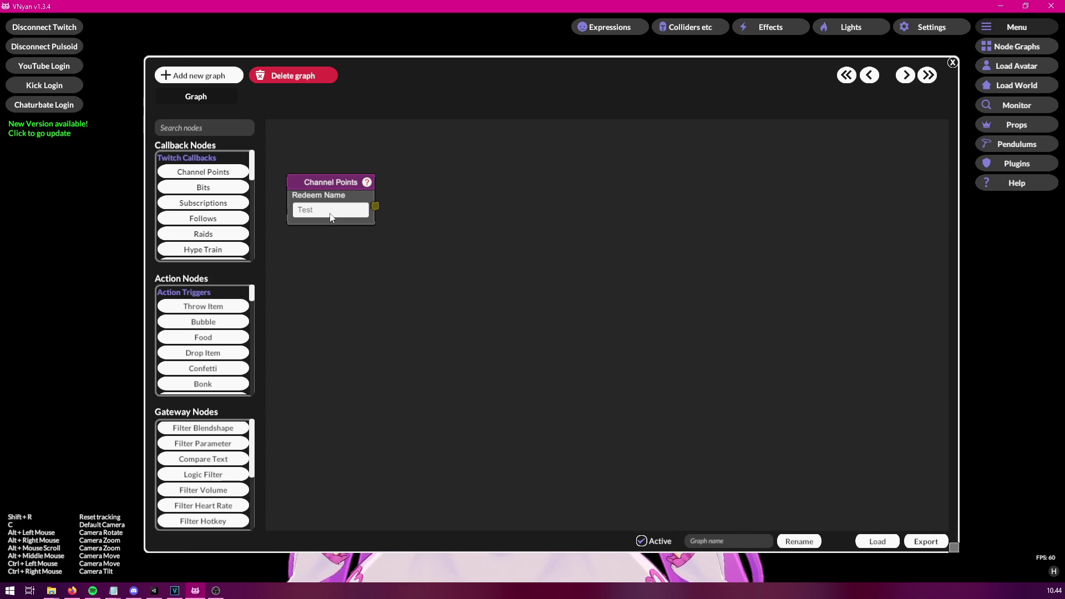
drag(322, 188, 304, 183)
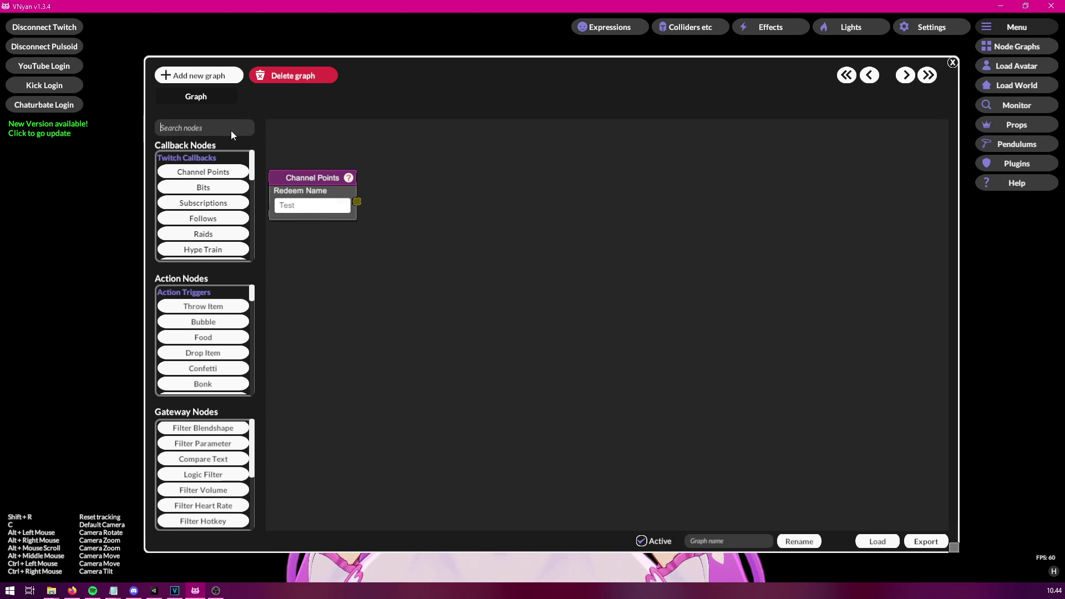
Step: Add a light-blue Water node at 0.8143 opacity beside Channel Points
text(wat)
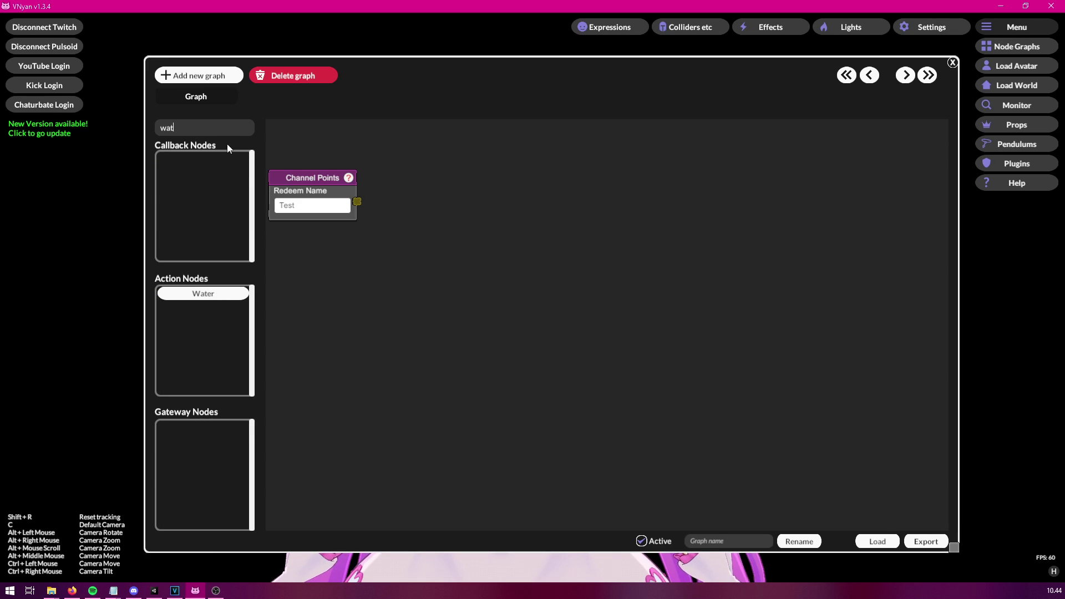
click(216, 300)
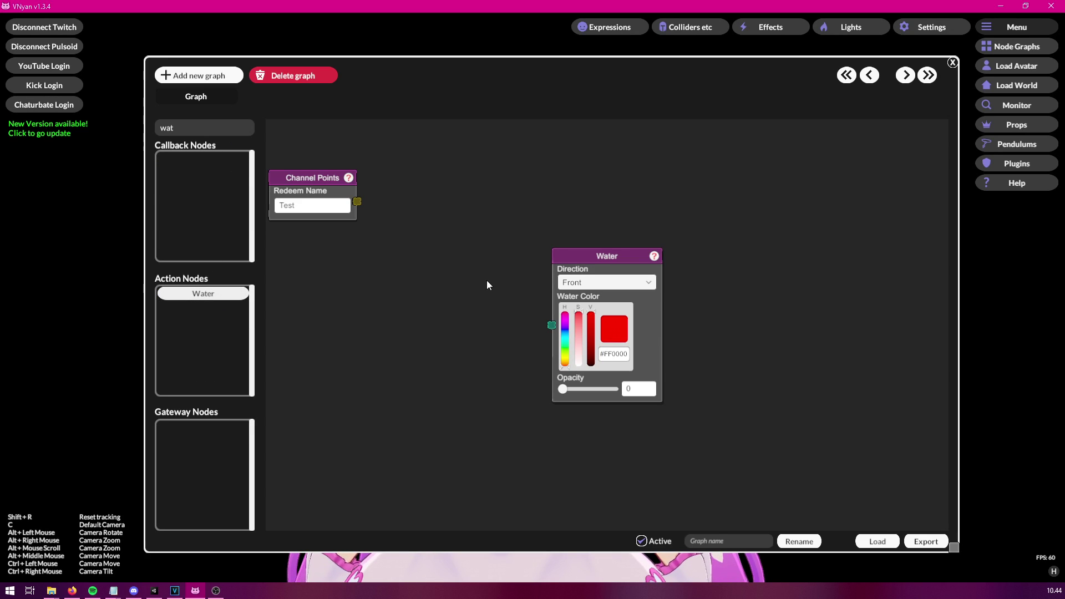
drag(593, 252, 525, 190)
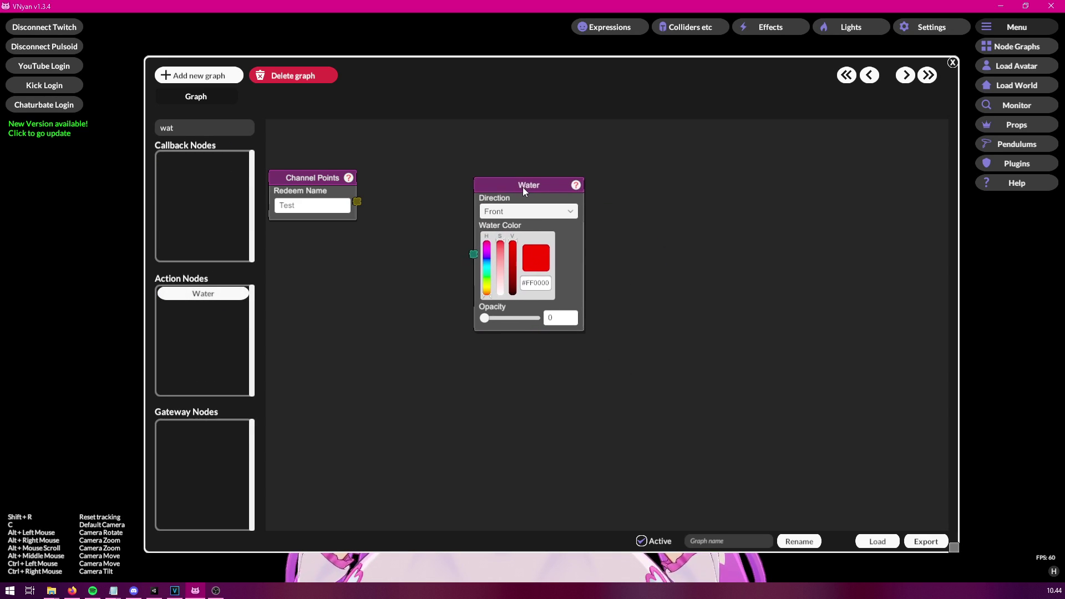
click(487, 265)
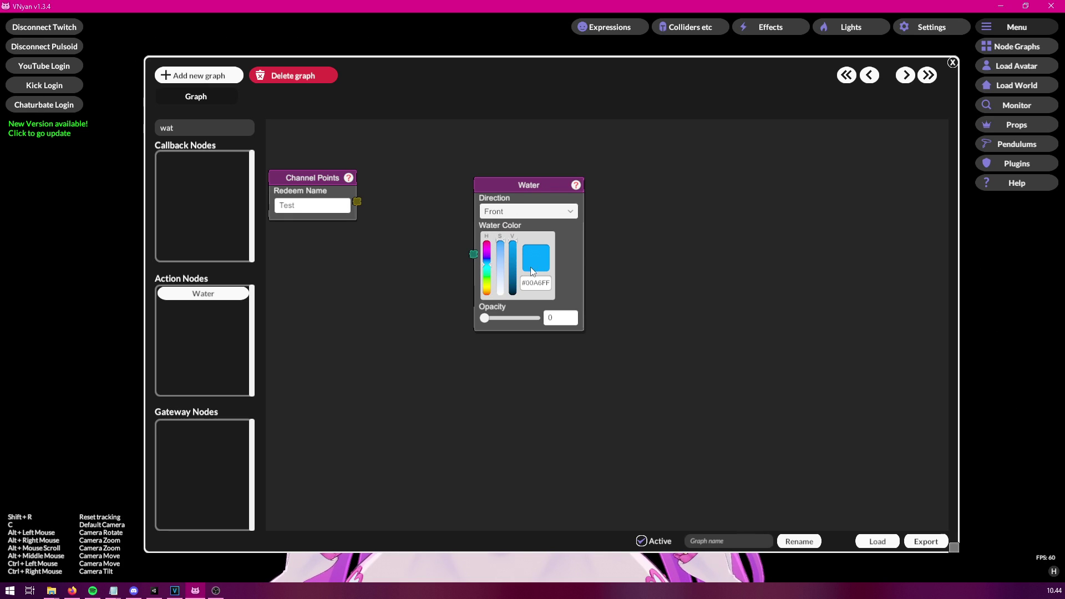
click(502, 257)
drag(486, 320, 526, 320)
drag(522, 187, 572, 171)
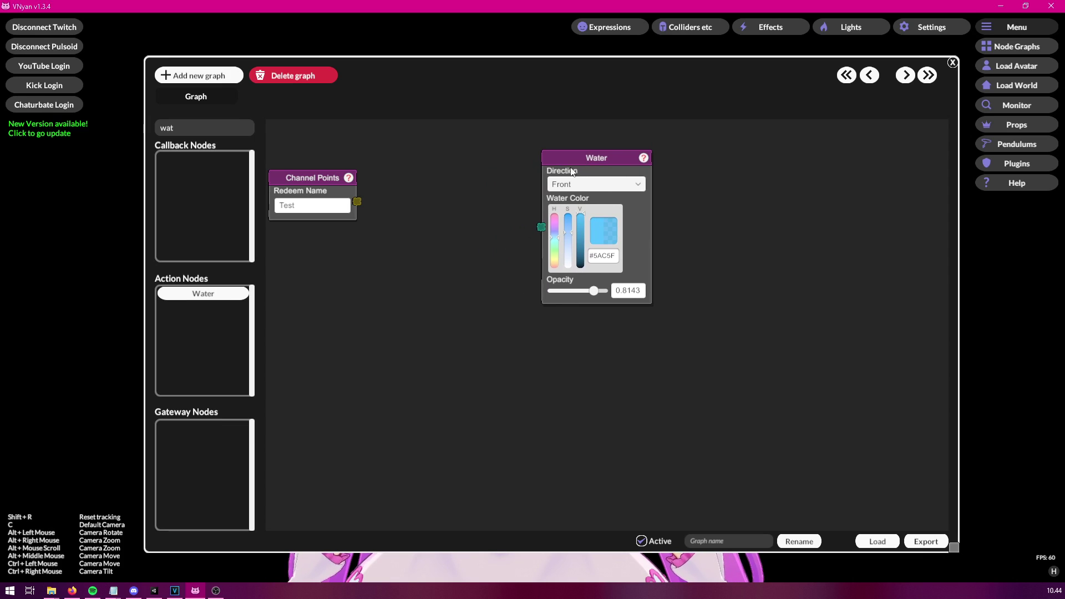
Step: Wire Channel Points to Water, send a test signal, then remove the link
drag(357, 201, 542, 228)
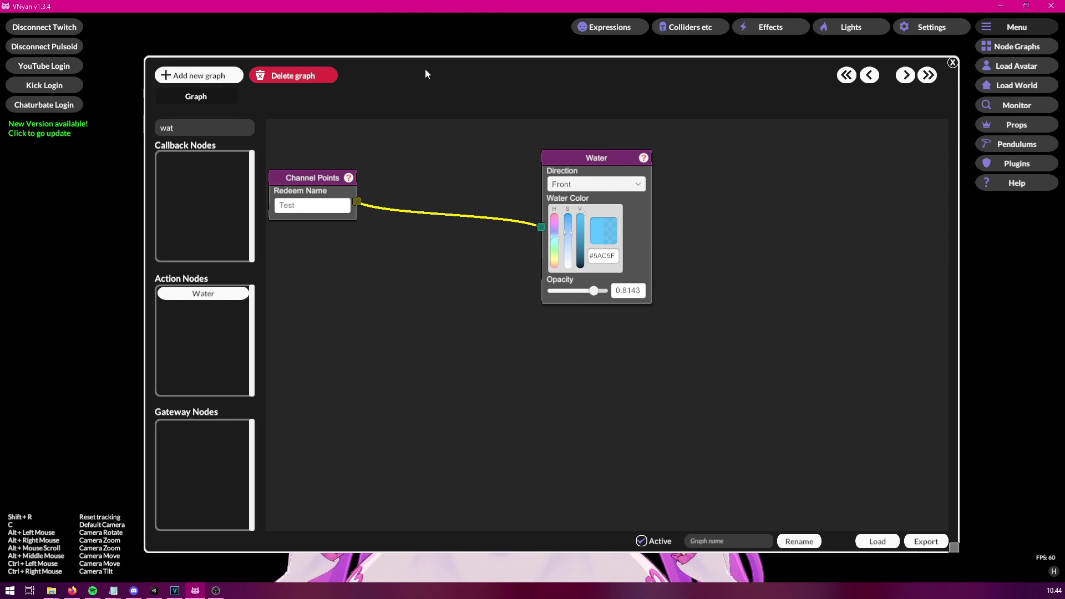
drag(425, 69, 813, 136)
right_click(685, 252)
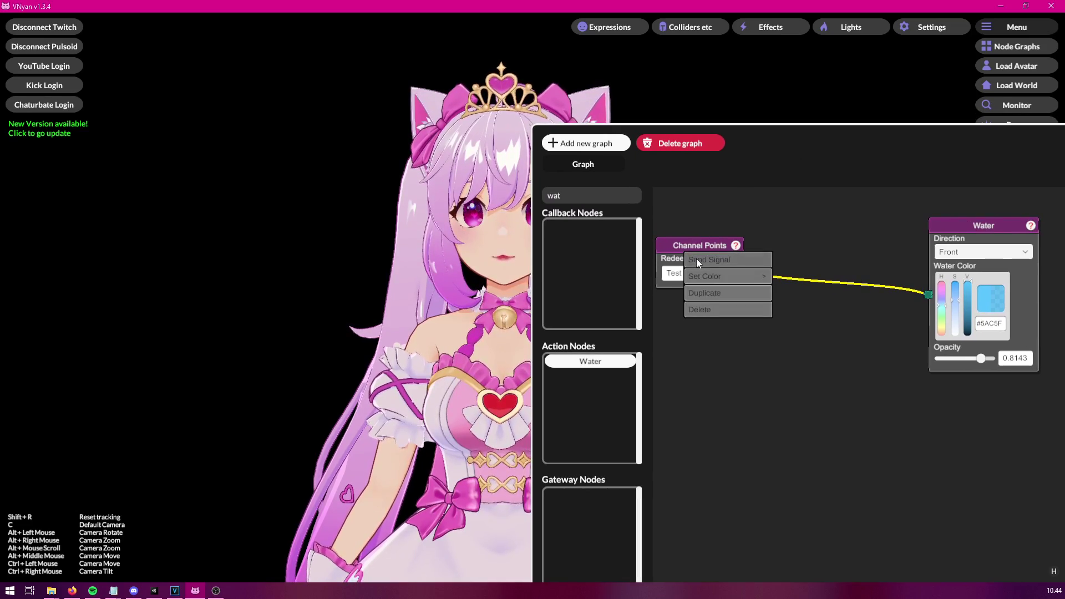
click(697, 260)
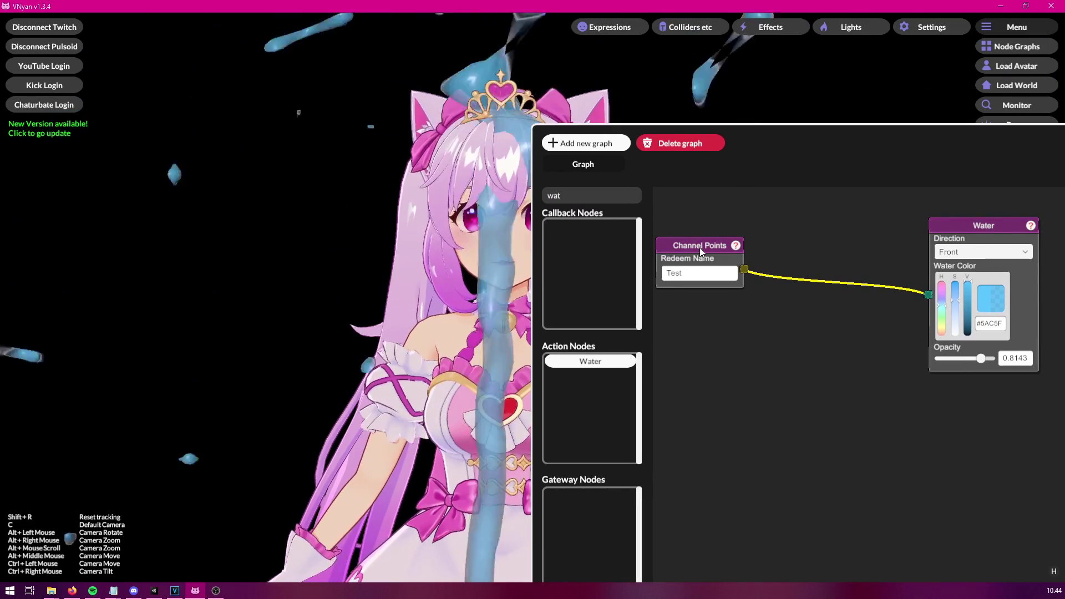
right_click(700, 248)
click(712, 257)
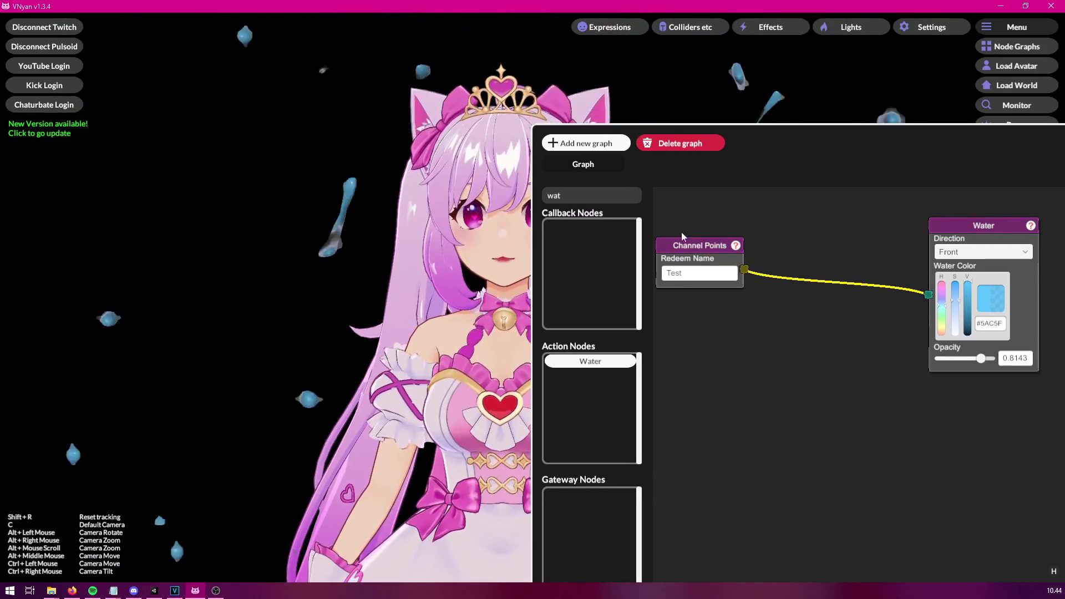
drag(816, 142, 421, 66)
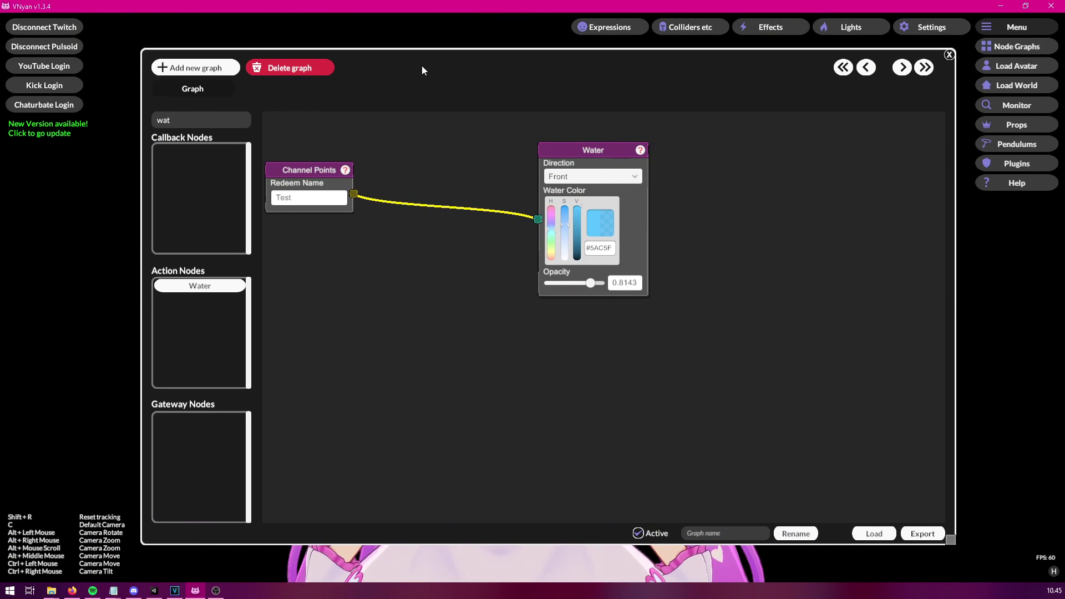
click(537, 219)
Step: Add a Wait node below, between the Channel Points and Water nodes
drag(574, 148, 623, 140)
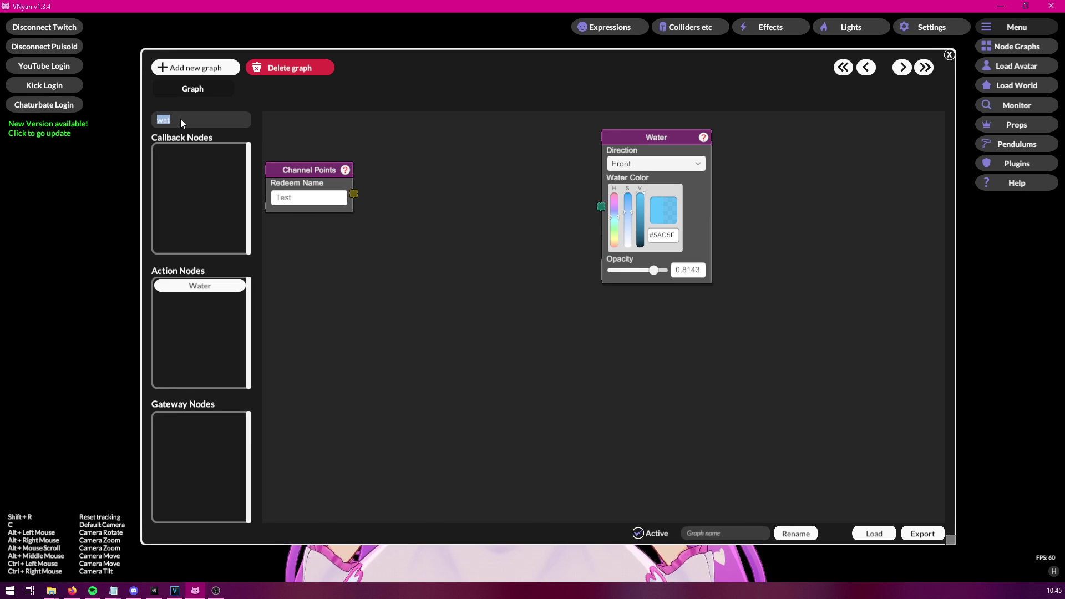
text(wai)
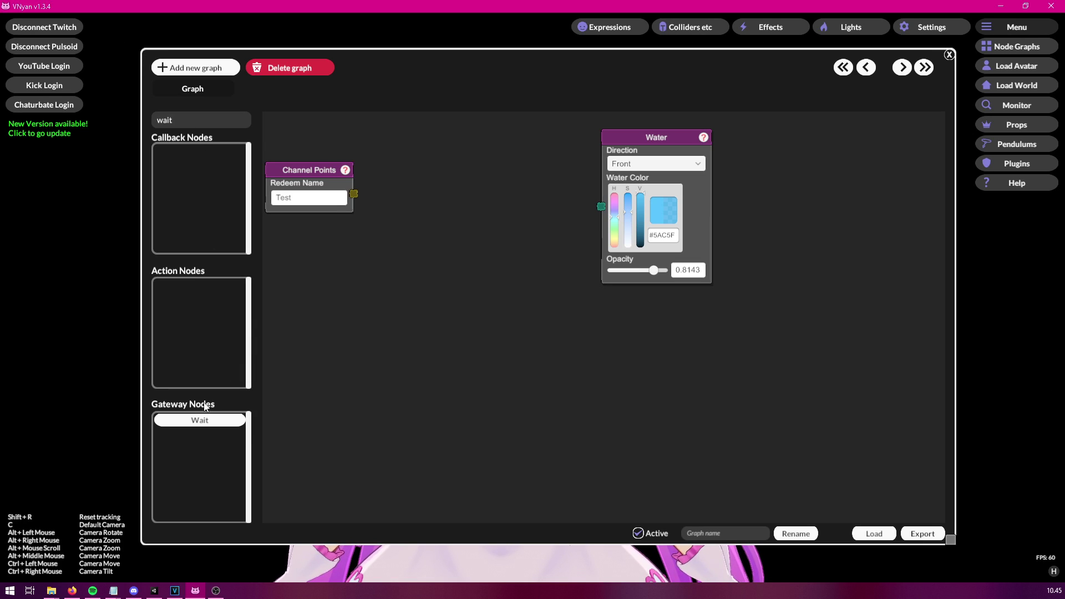
click(190, 423)
drag(611, 313, 475, 184)
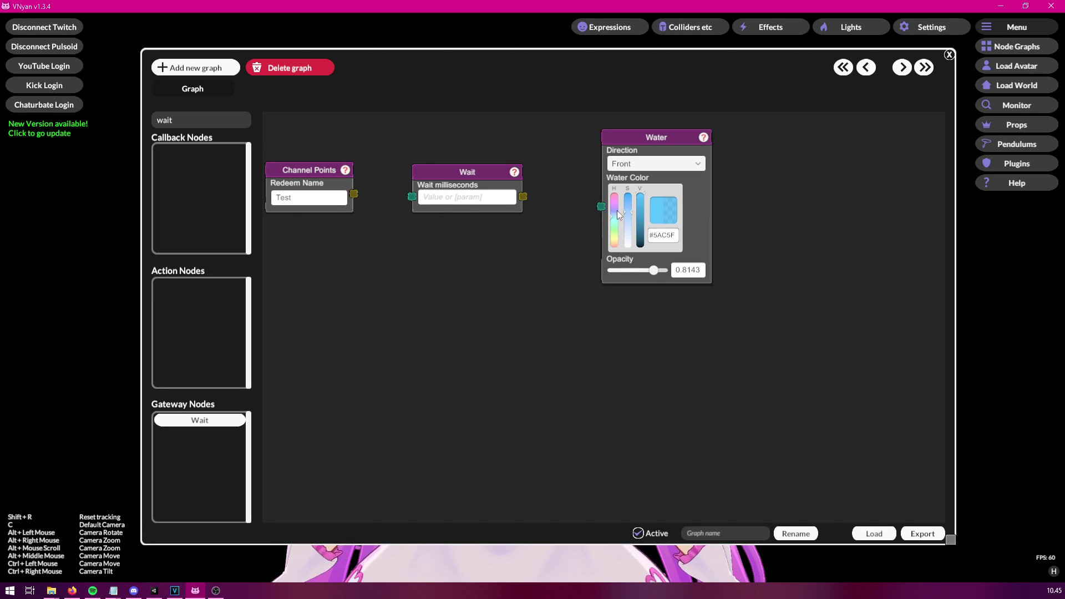
drag(467, 178, 456, 290)
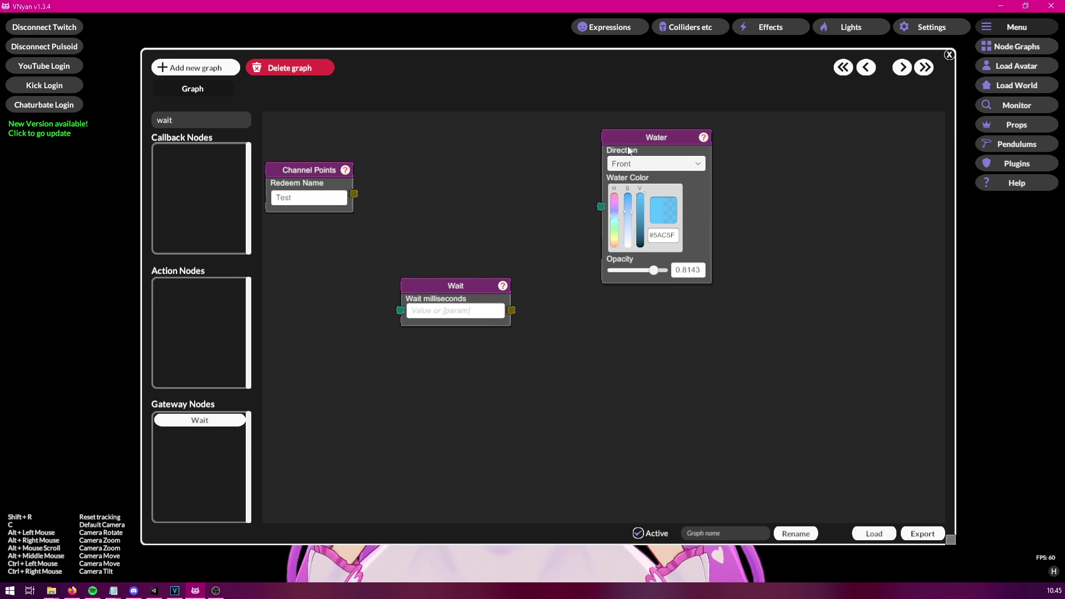
drag(654, 133, 627, 131)
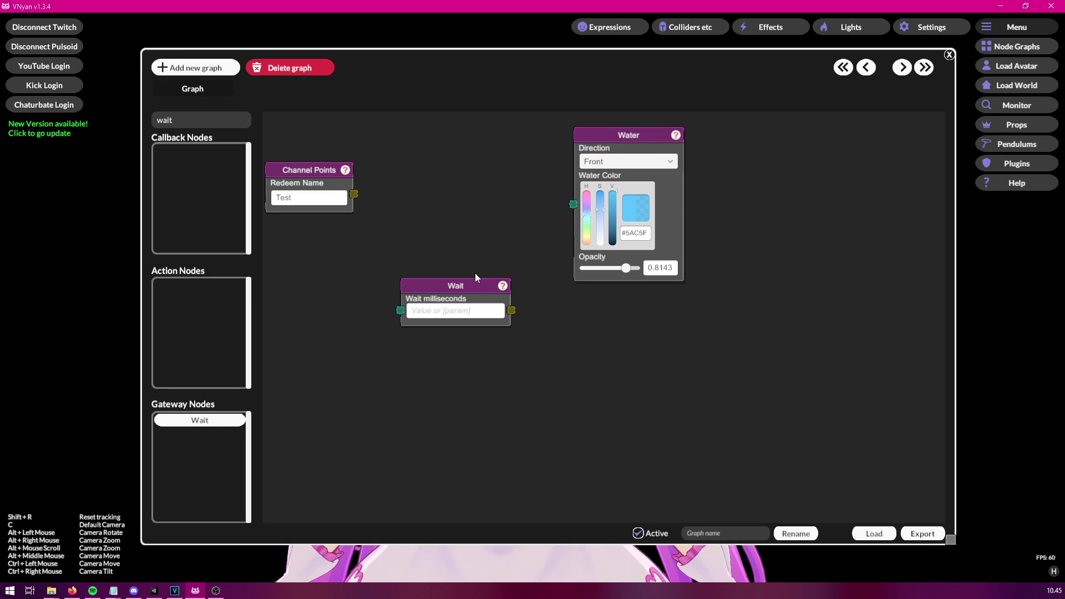
drag(461, 281, 446, 278)
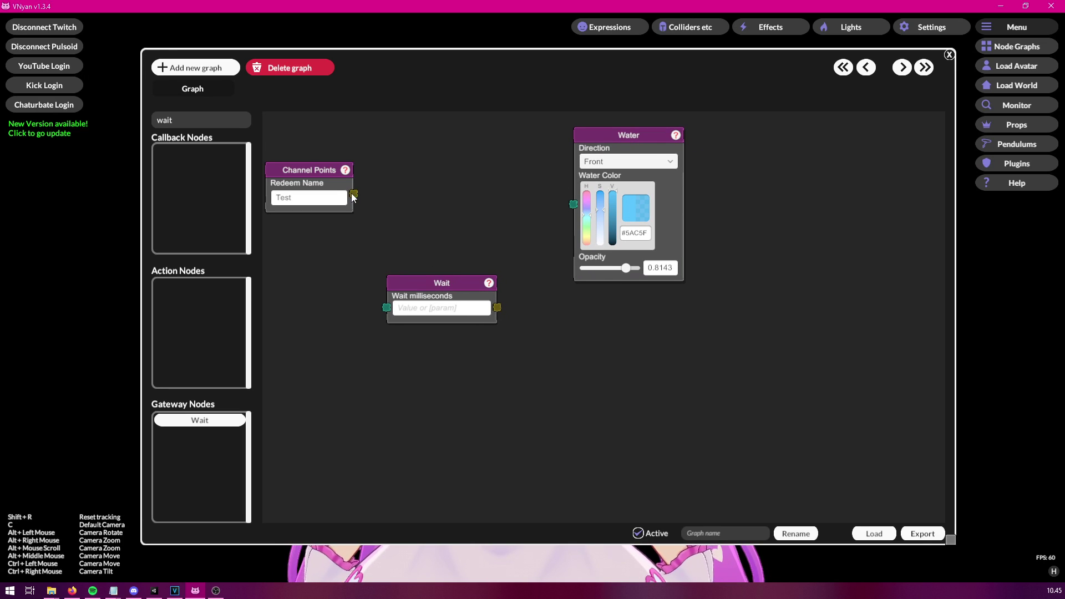
Step: Wire Channel Points into Water and a 1000 ms Wait, whose output also feeds Water
drag(354, 194, 573, 205)
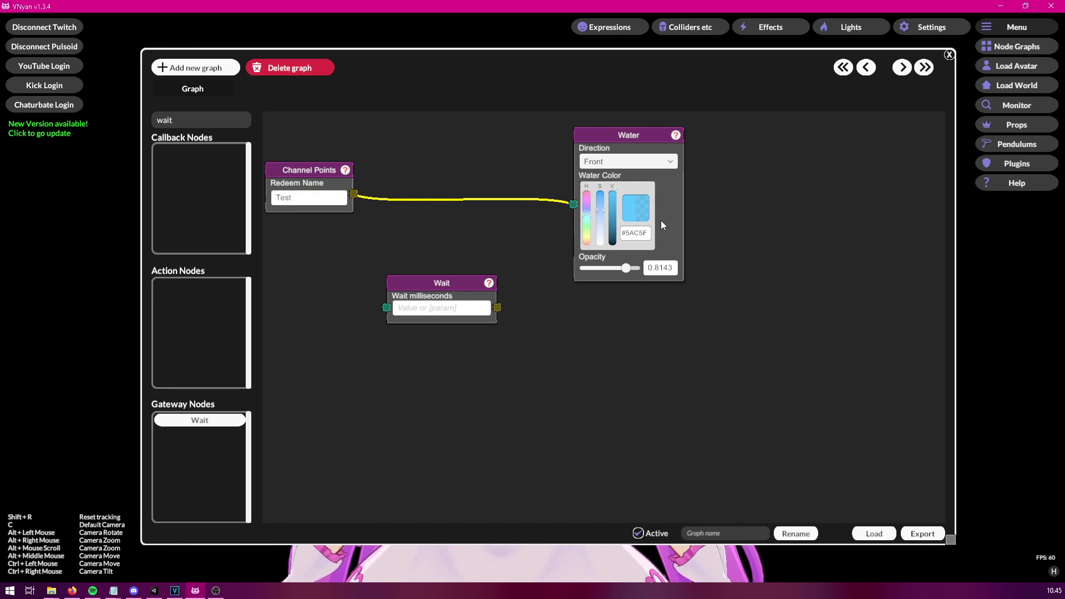
click(447, 316)
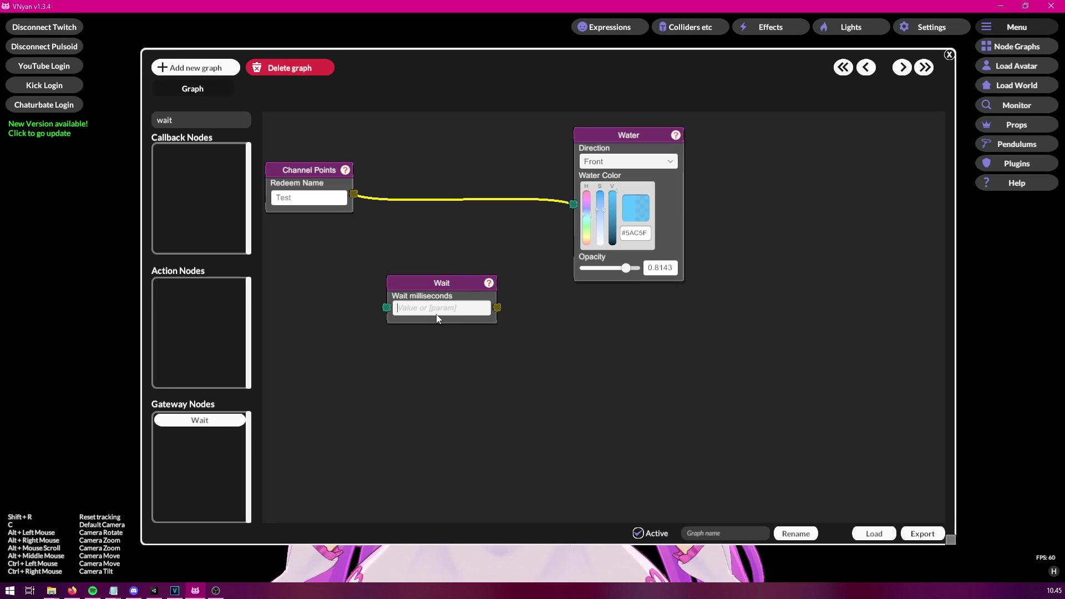
text(1000)
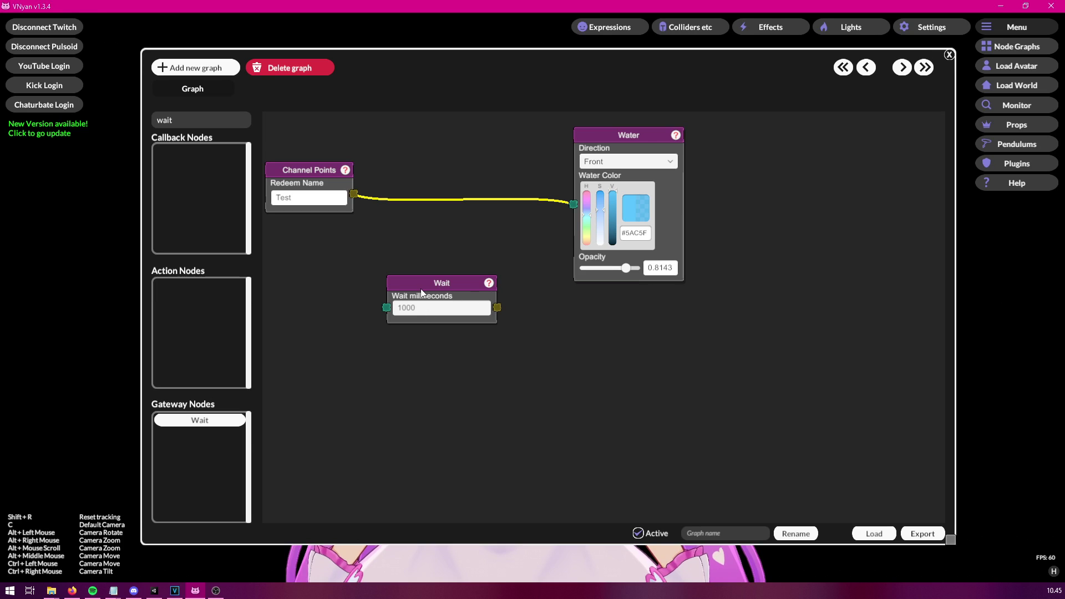
drag(420, 288, 446, 264)
drag(357, 198, 414, 261)
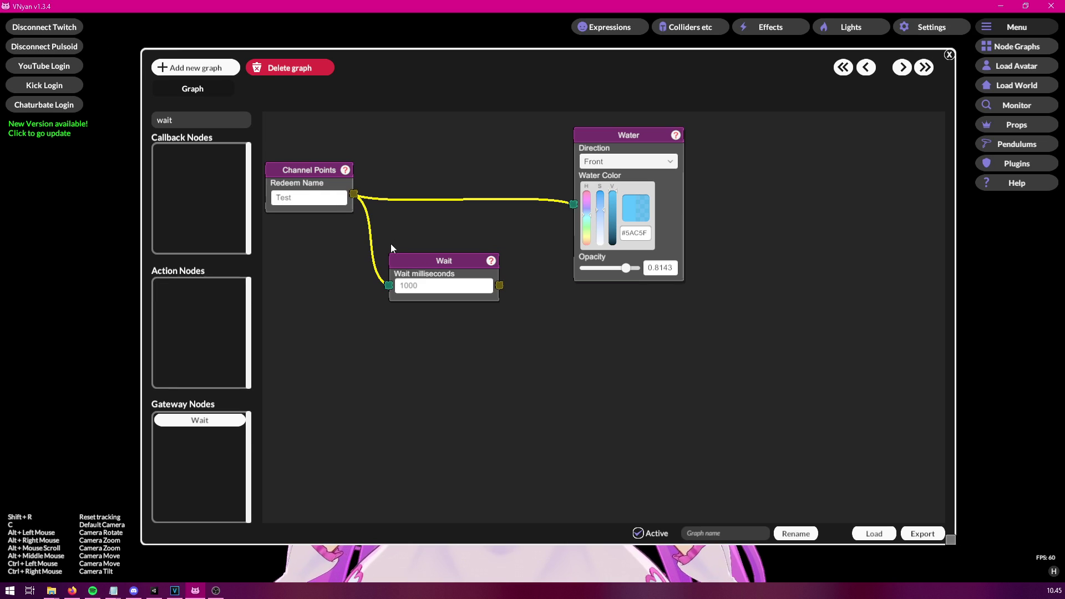
drag(431, 262, 420, 270)
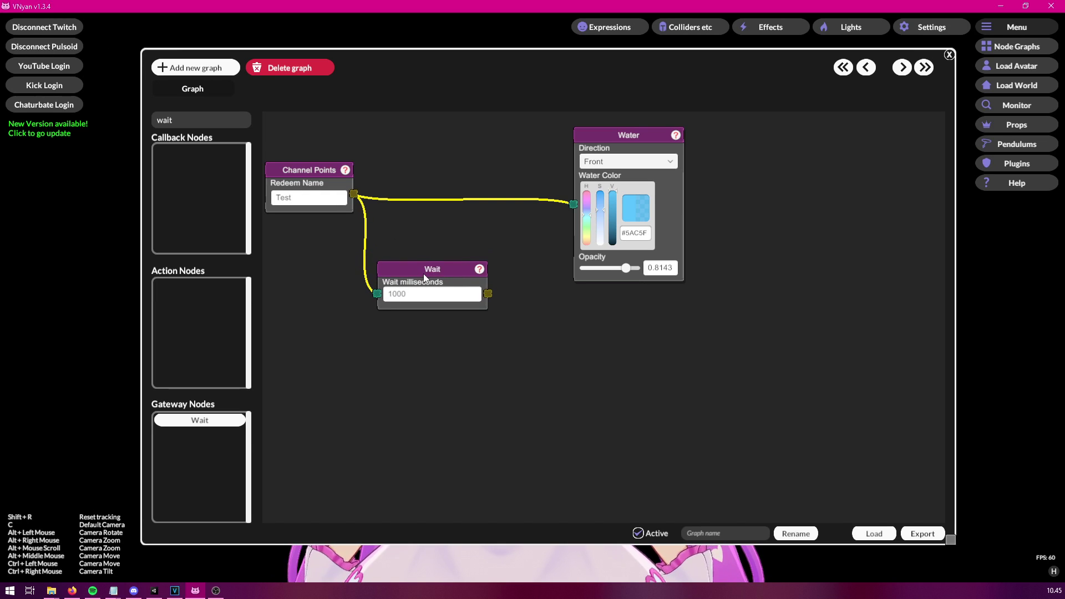
drag(510, 272, 572, 205)
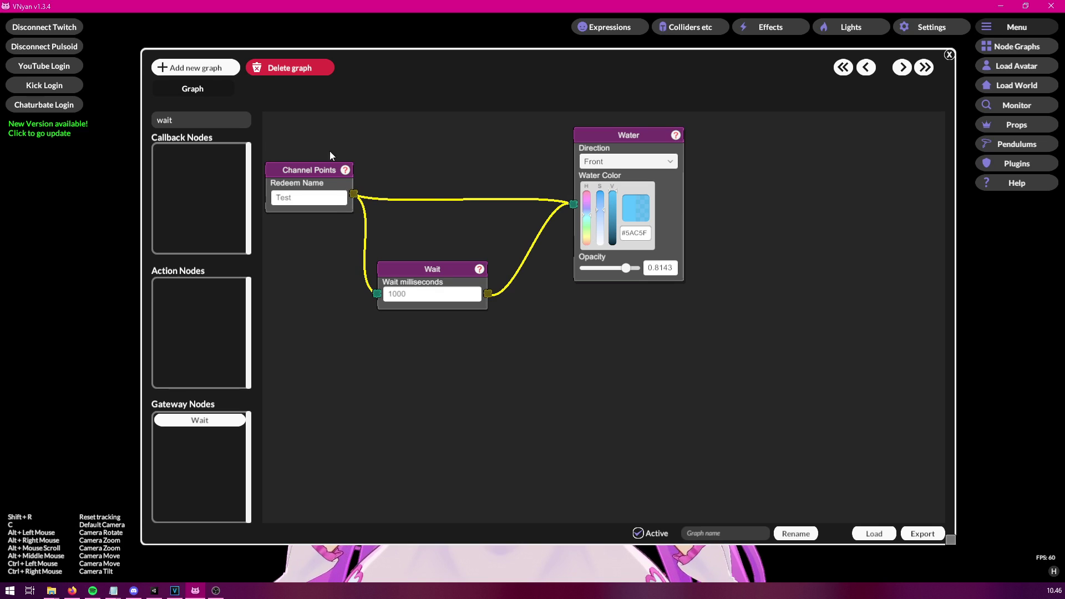
Step: Fire the Test redeem from the Channel Points node to splash water on the avatar
drag(391, 71, 813, 112)
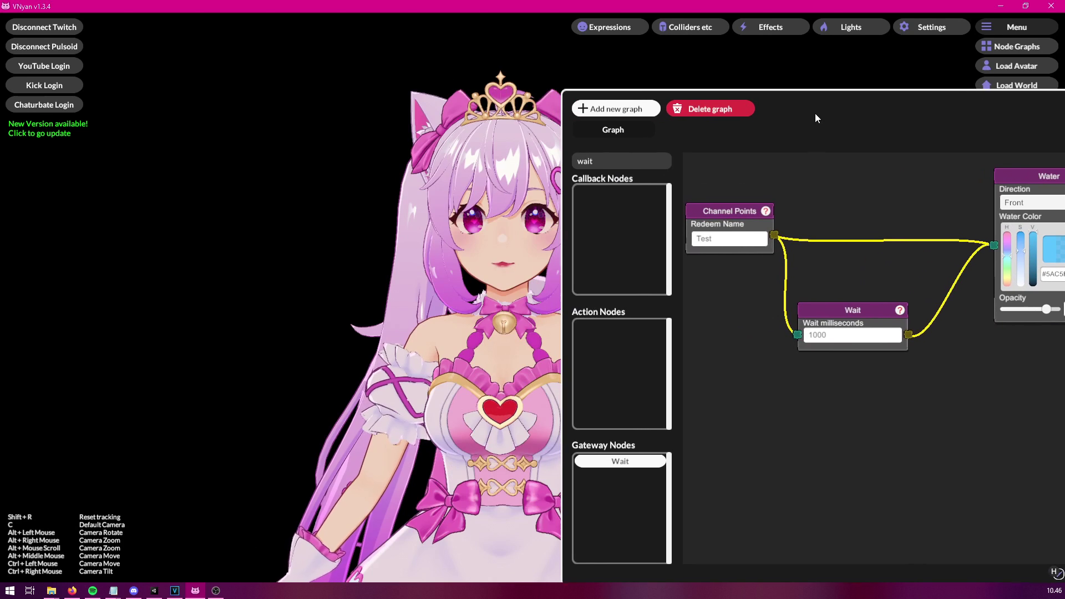
right_click(709, 215)
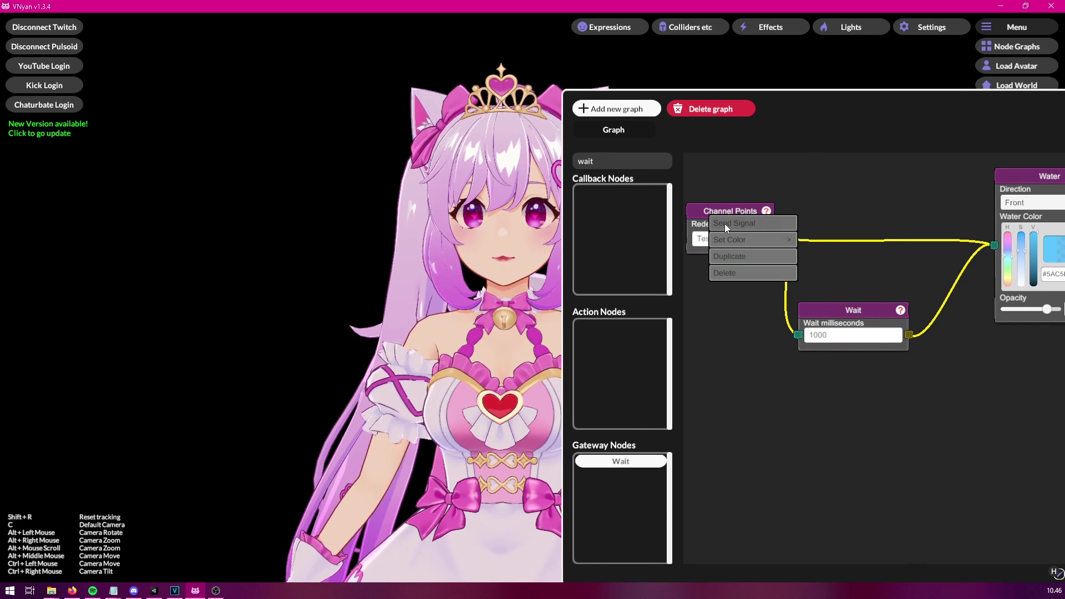
click(724, 224)
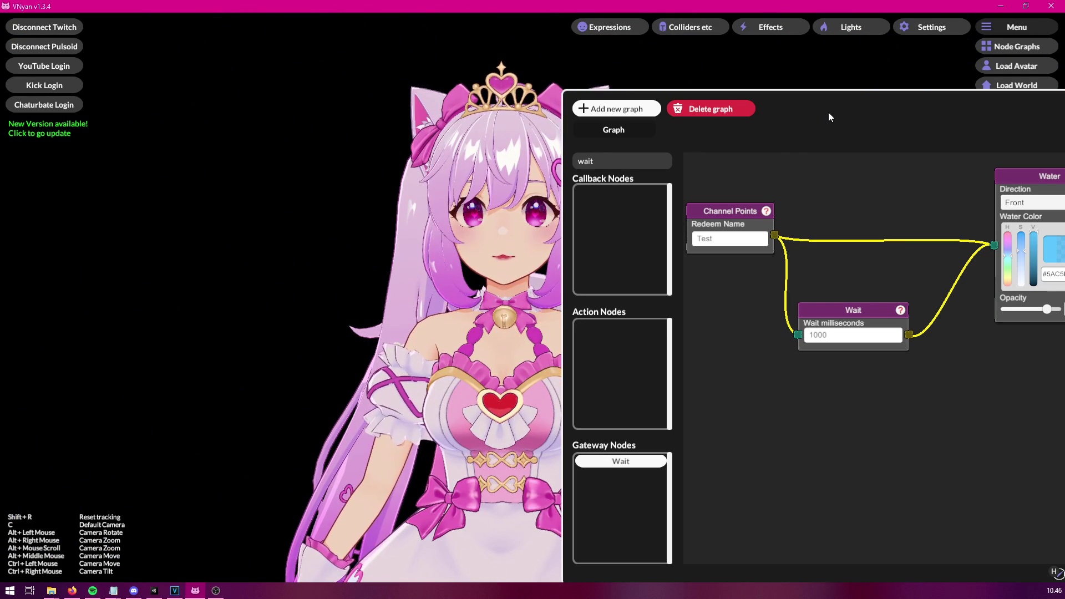
drag(828, 112, 375, 92)
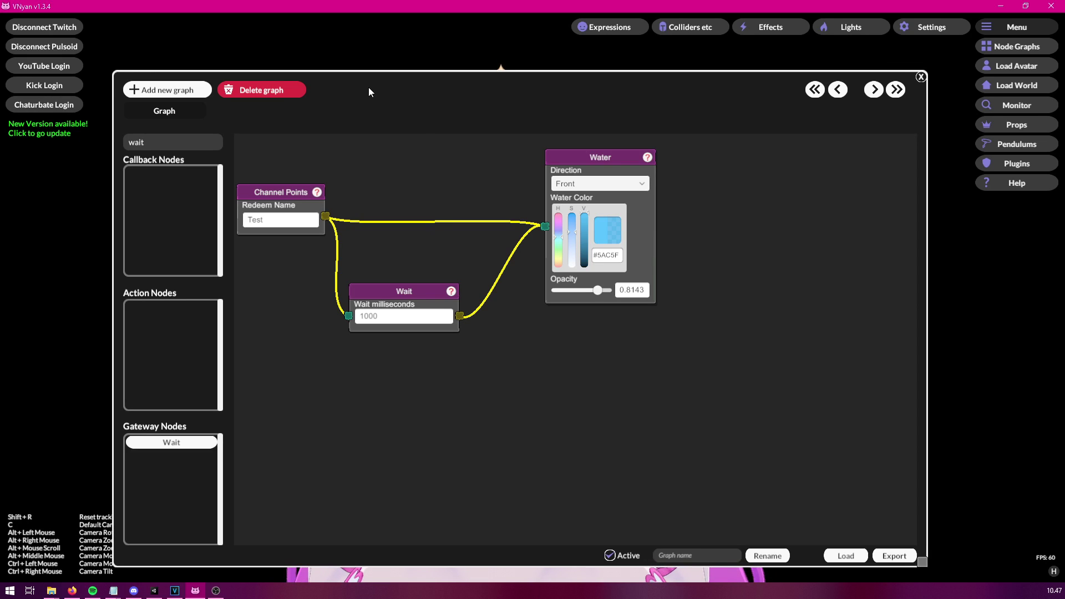
Step: Move Water further right and Wait lower, then disconnect both wires into Water
drag(368, 86, 536, 89)
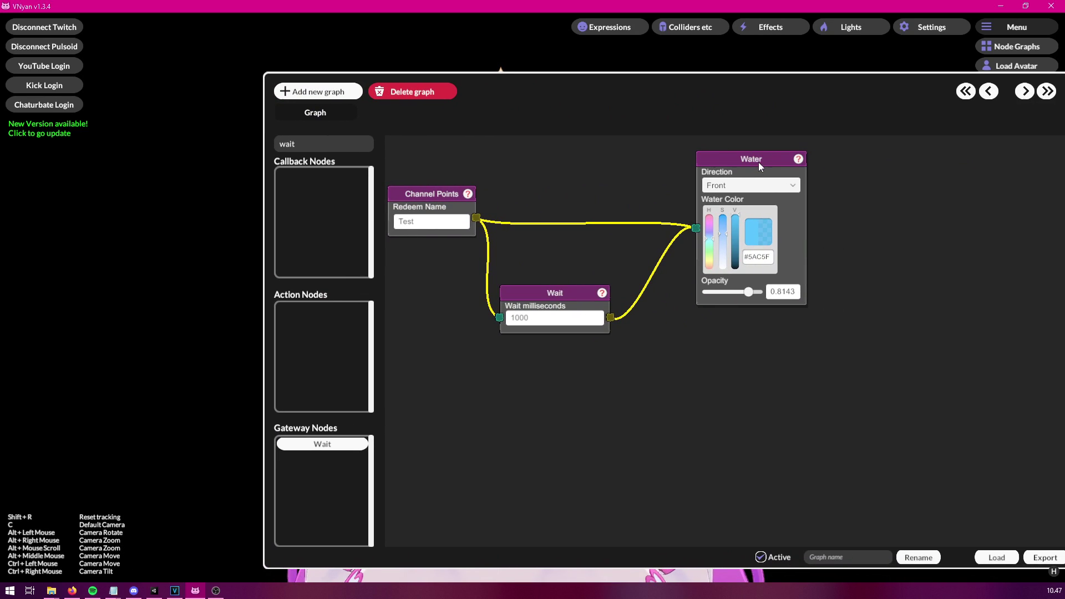
drag(746, 163, 853, 163)
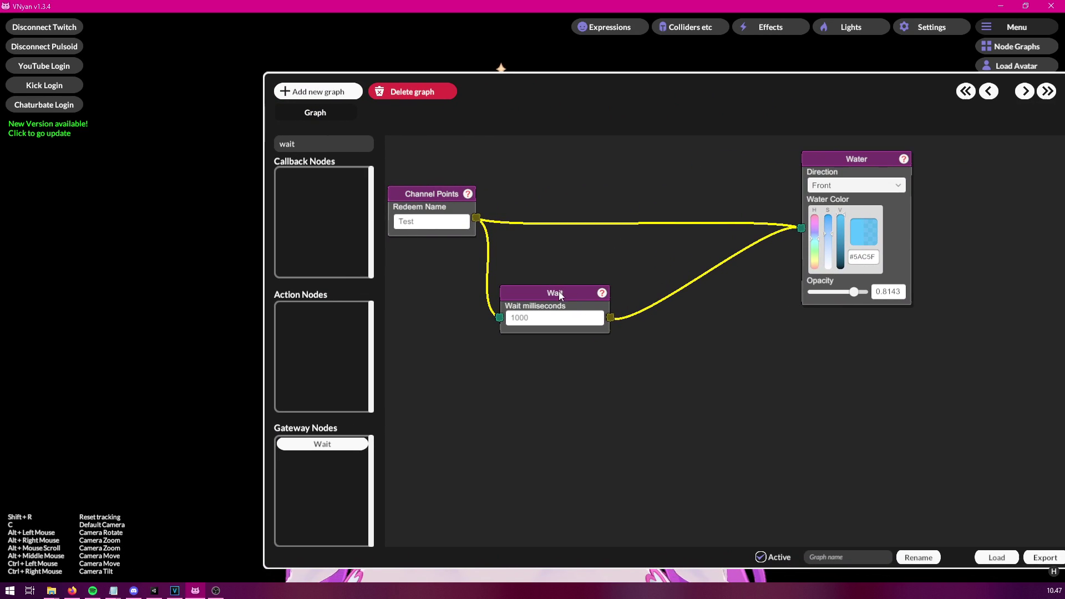
drag(558, 292, 632, 308)
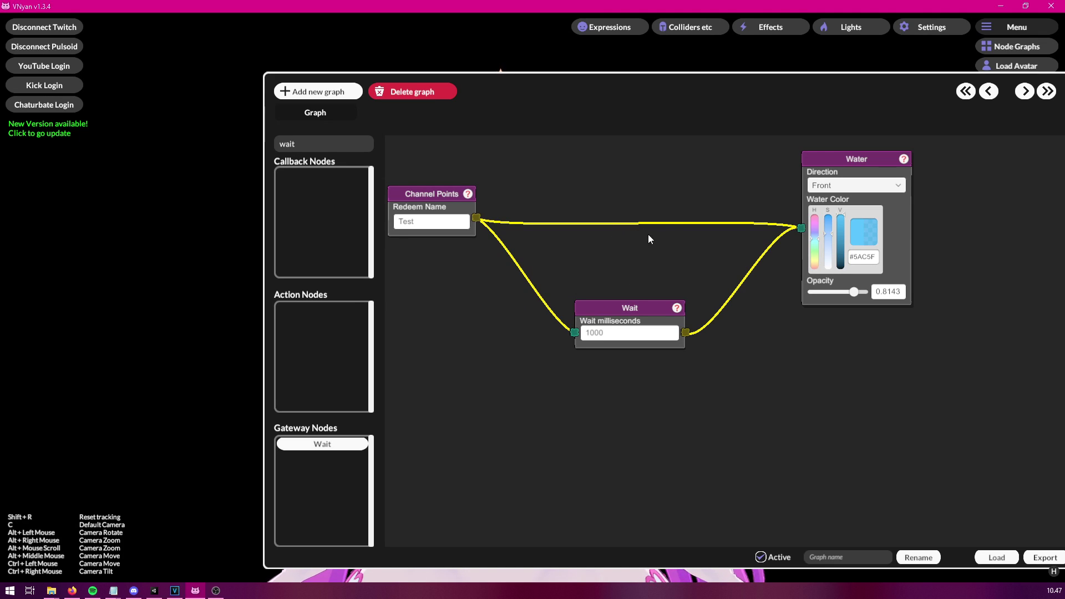
drag(631, 308, 604, 330)
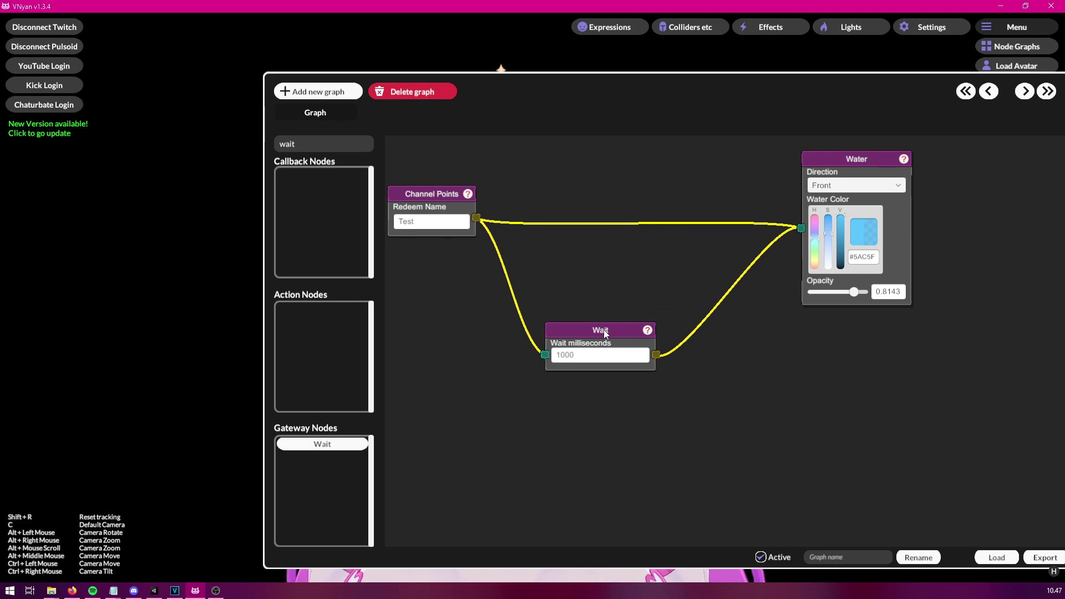
click(801, 229)
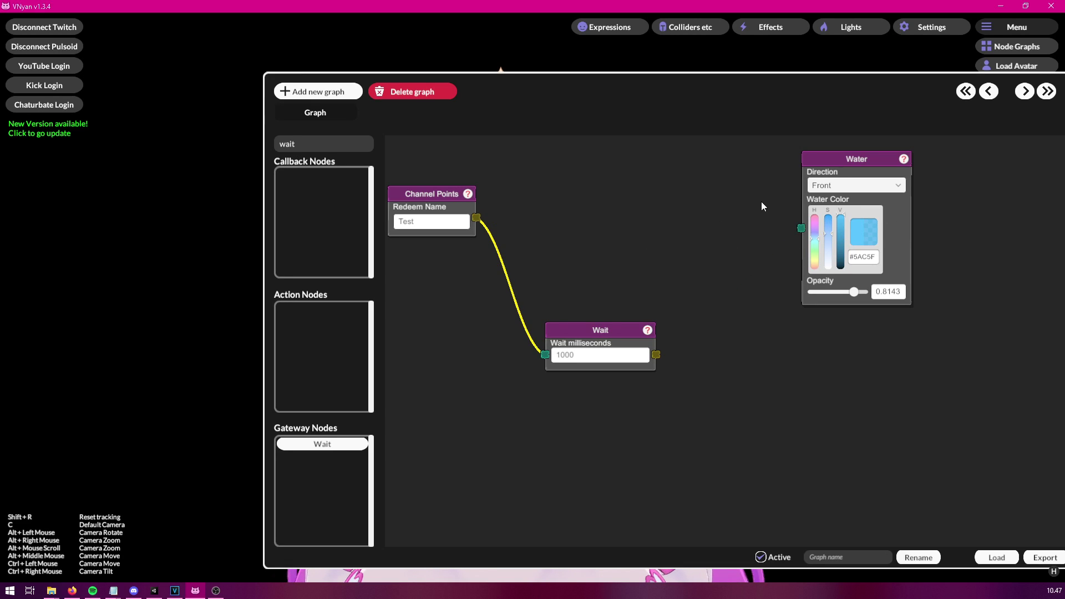
Step: Add a Set Parameter node to the graph via a 'param' search
drag(761, 201, 792, 302)
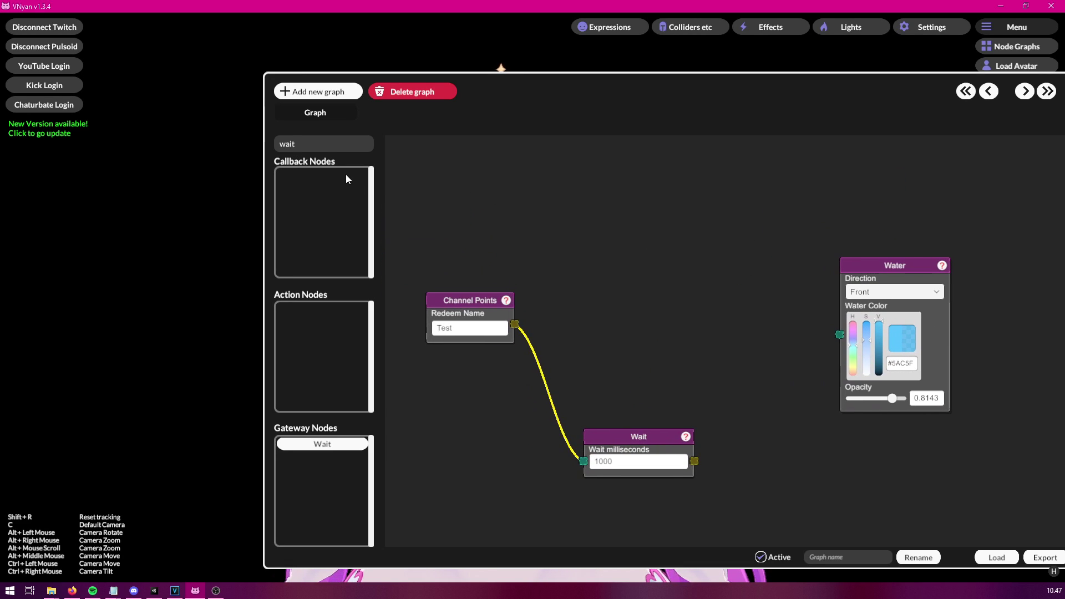
double_click(321, 145)
text(param)
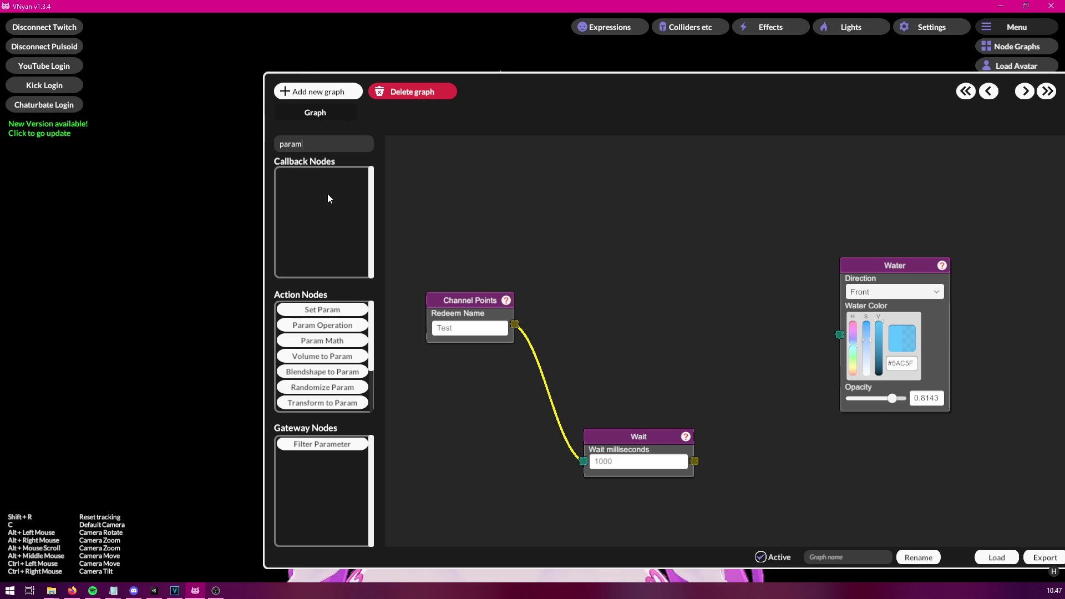
mouse_move(370, 338)
mouse_down()
mouse_move(374, 391)
mouse_move(371, 336)
mouse_up()
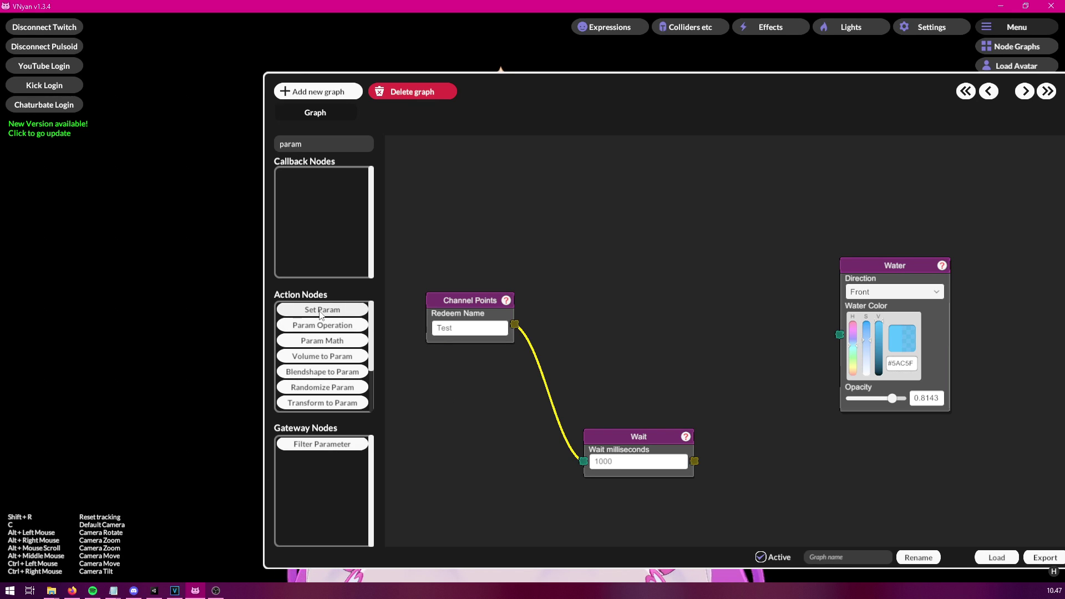
drag(321, 315, 680, 248)
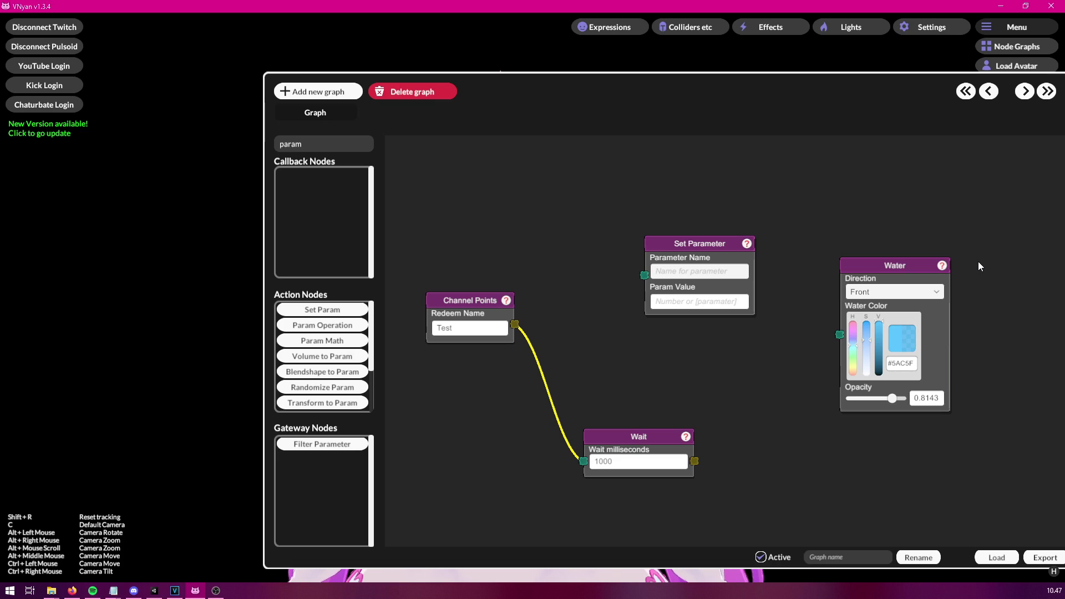
Step: Set the parameter name to WaterOn and its value to 1
text(Wa)
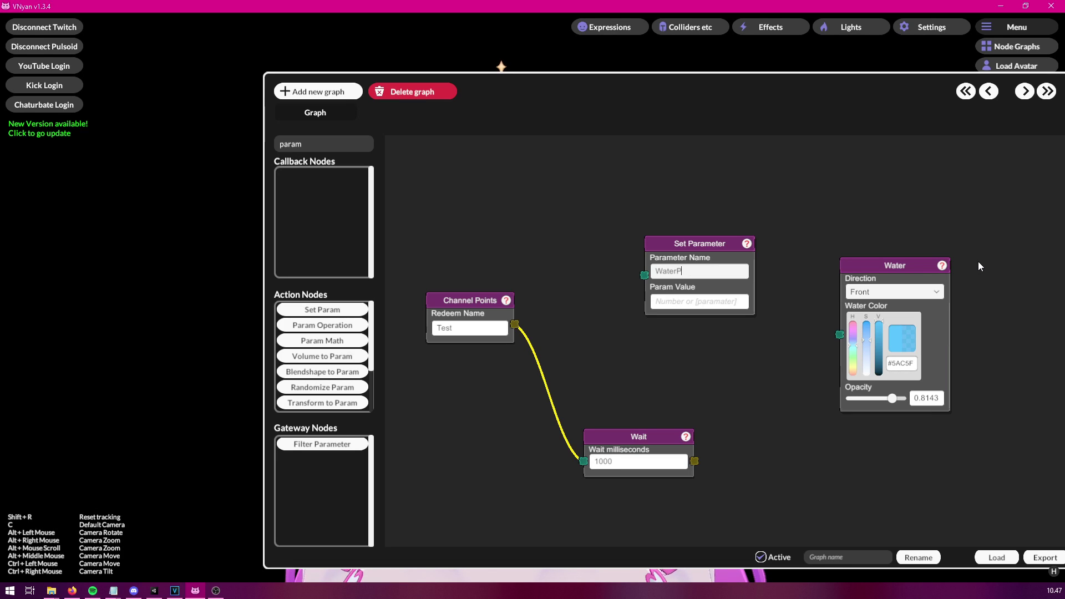
text(terP)
key(BackSpace)
text(On)
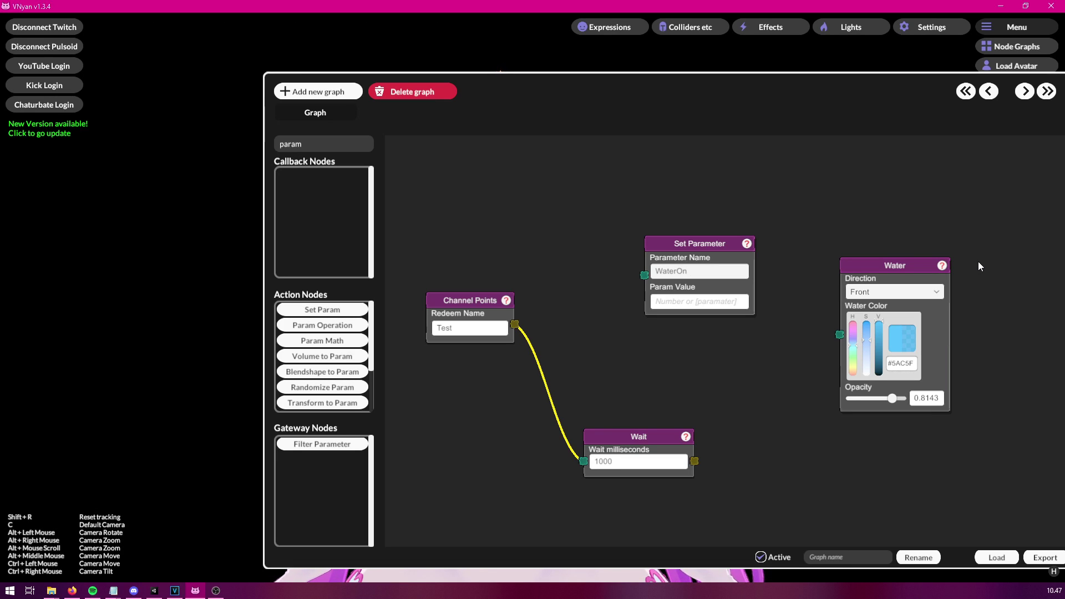
click(706, 304)
text(1)
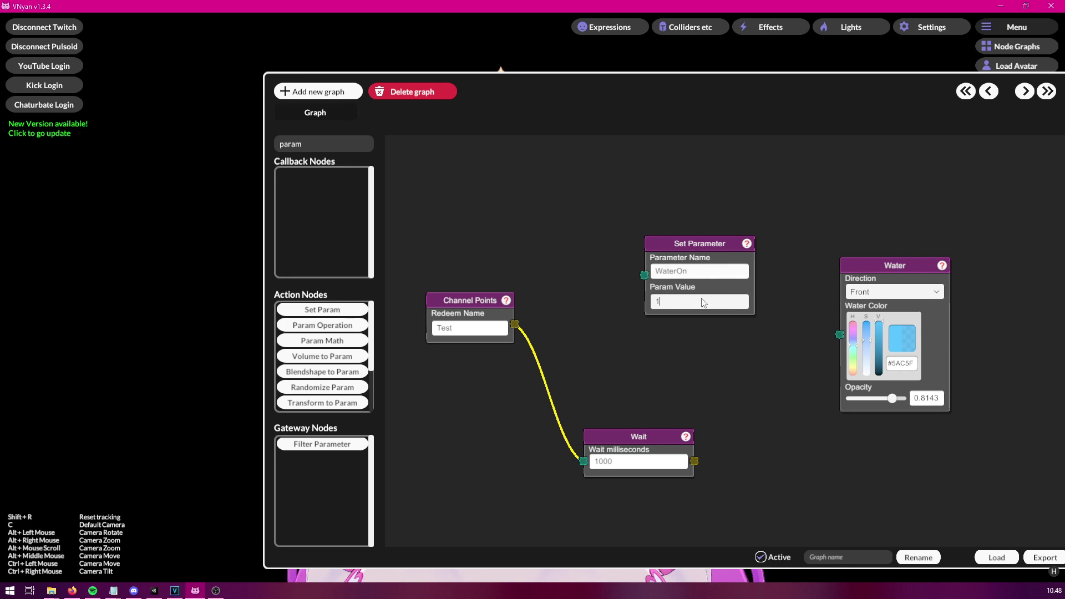
Step: Move Set Parameter above Water and add a Parameter Filter beside Channel Points
drag(690, 242, 886, 174)
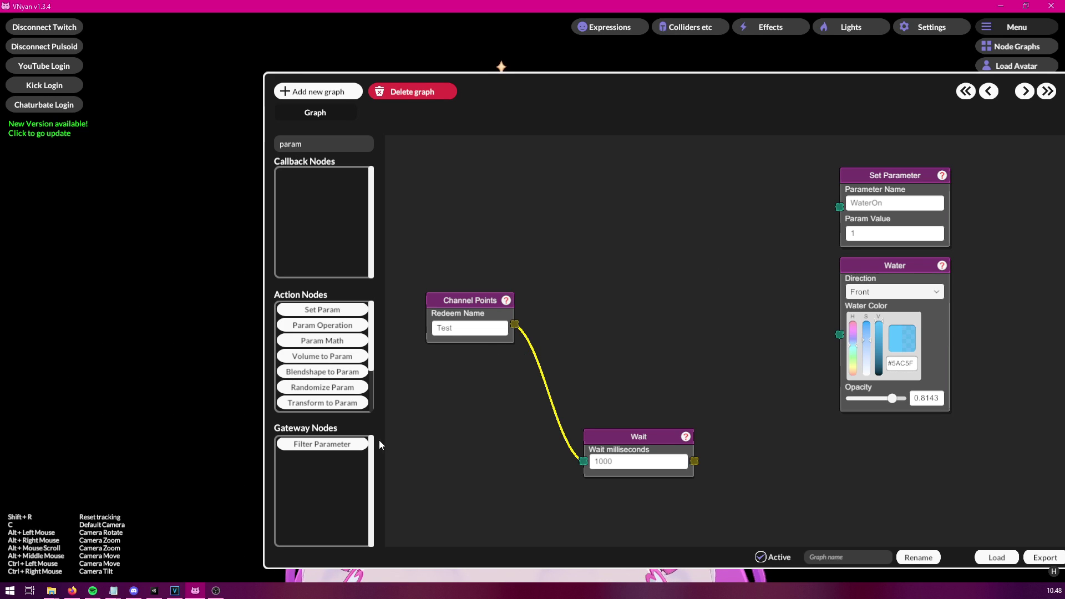
click(330, 453)
drag(727, 358, 629, 255)
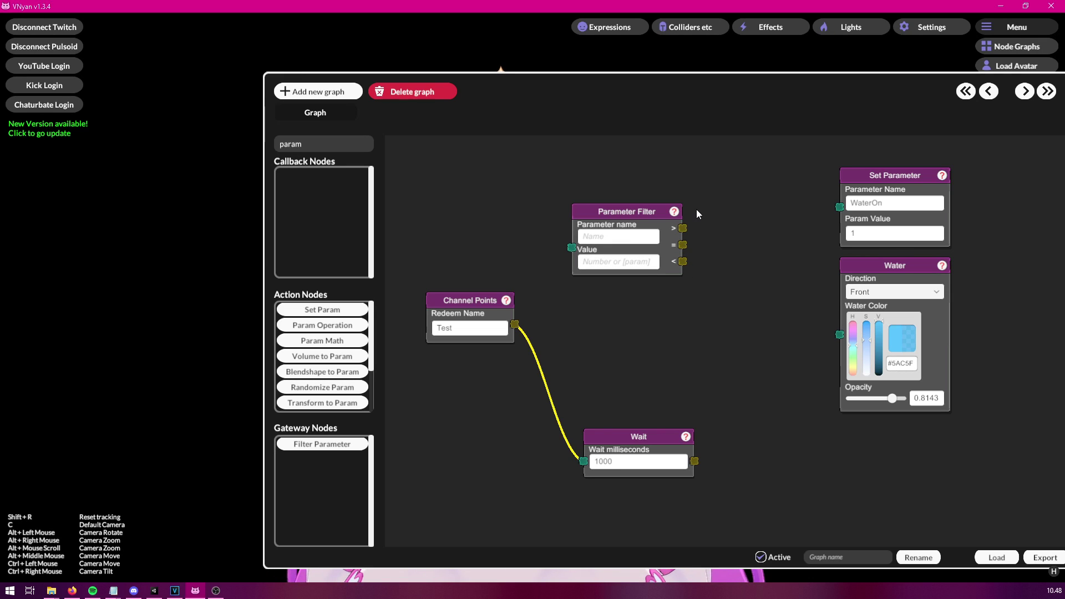
drag(627, 211, 642, 257)
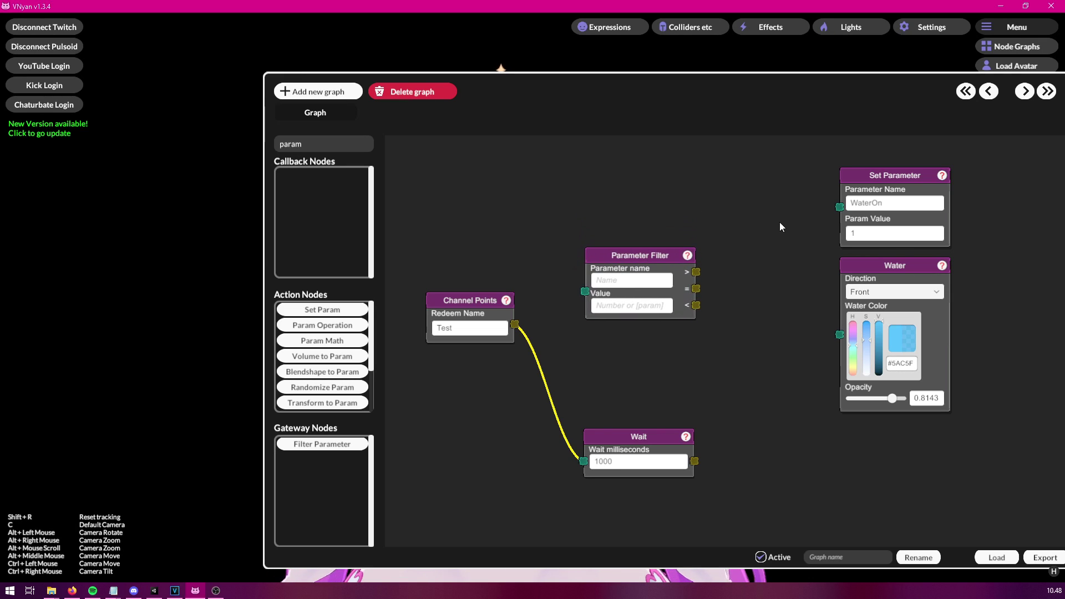
Step: Set the Parameter Filter to check WaterOn against value 0
click(897, 204)
key(ctrl+c)
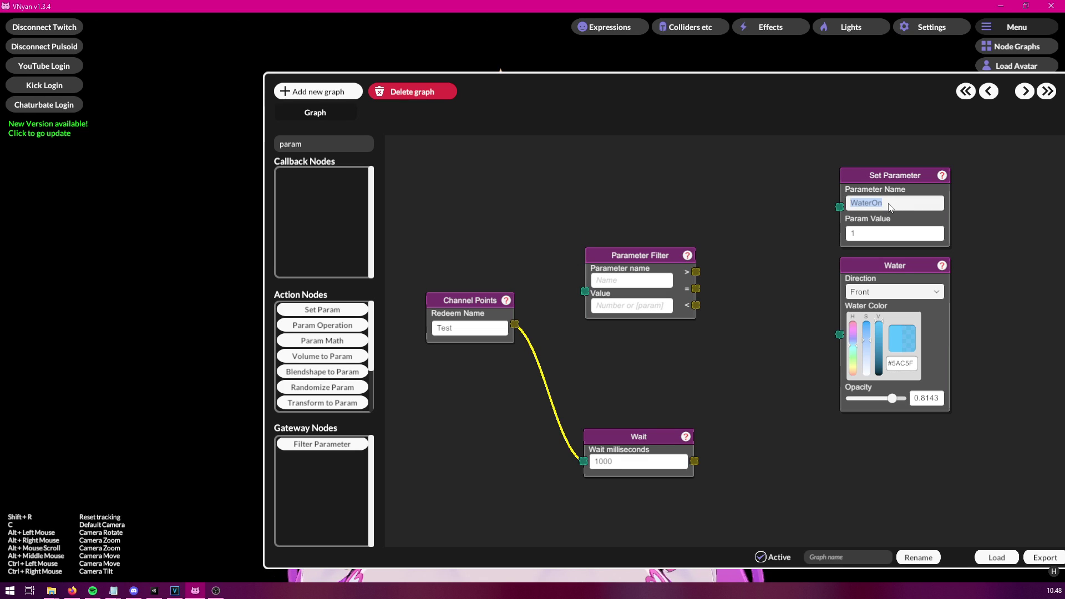
click(617, 287)
key(ctrl+v)
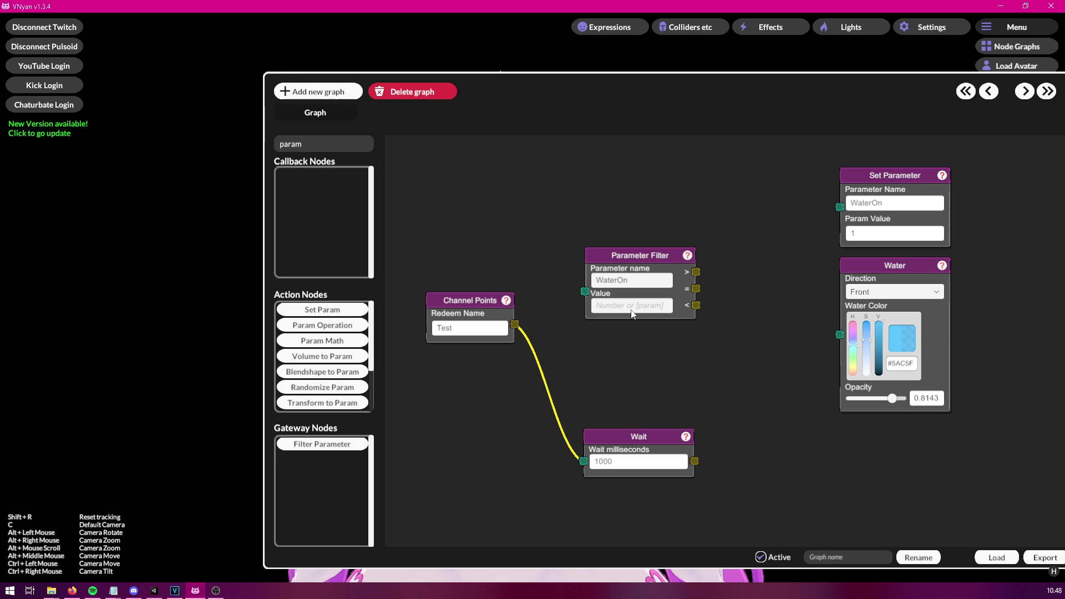
click(631, 310)
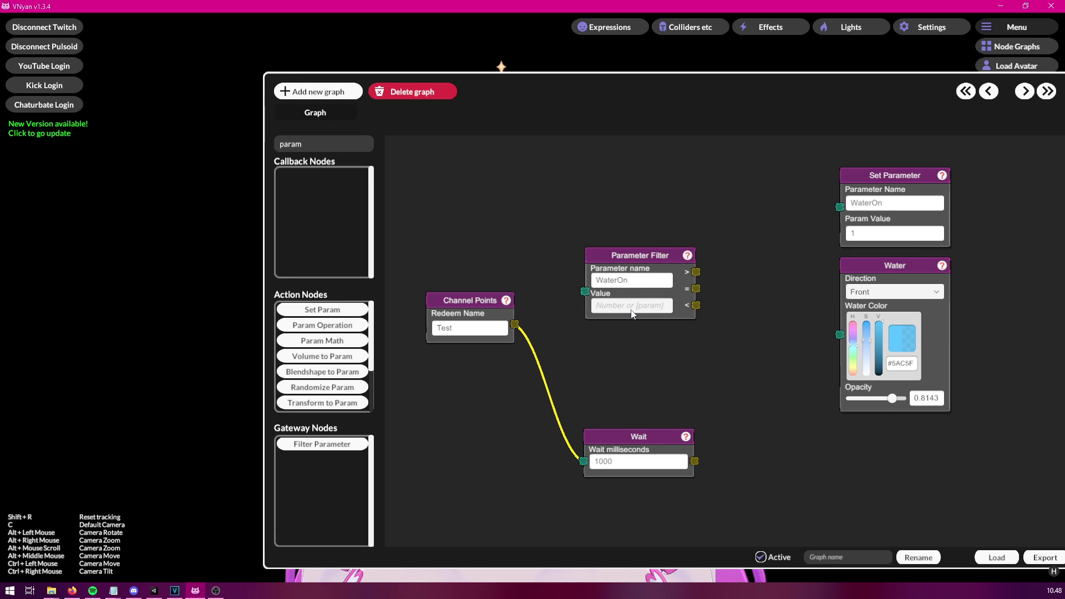
text(0)
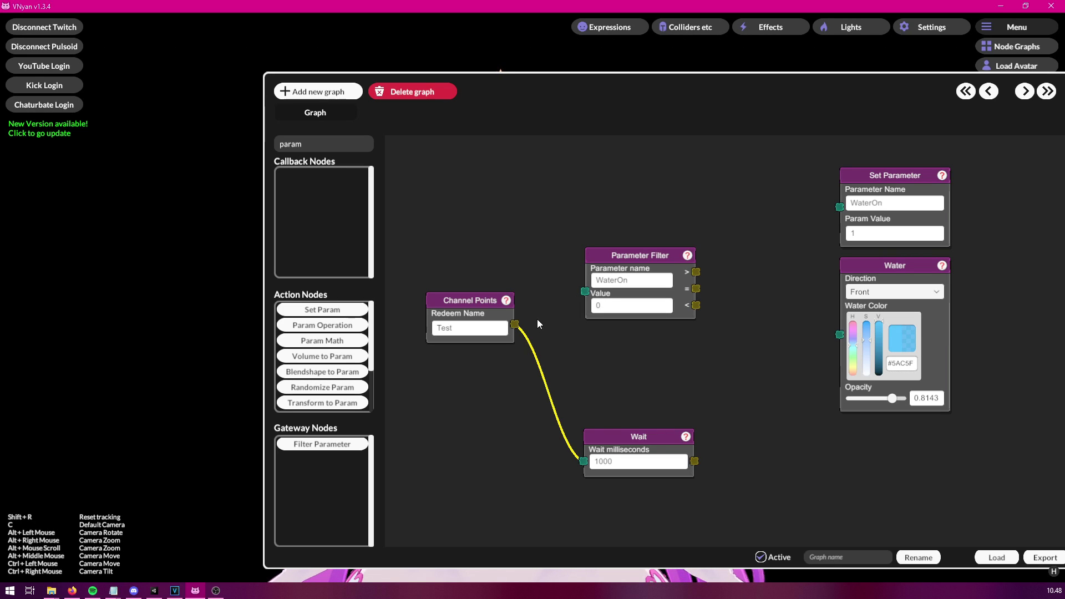
Step: Wire Channel Points into the filter and its '=' output to Set Parameter and Water
drag(575, 298, 585, 292)
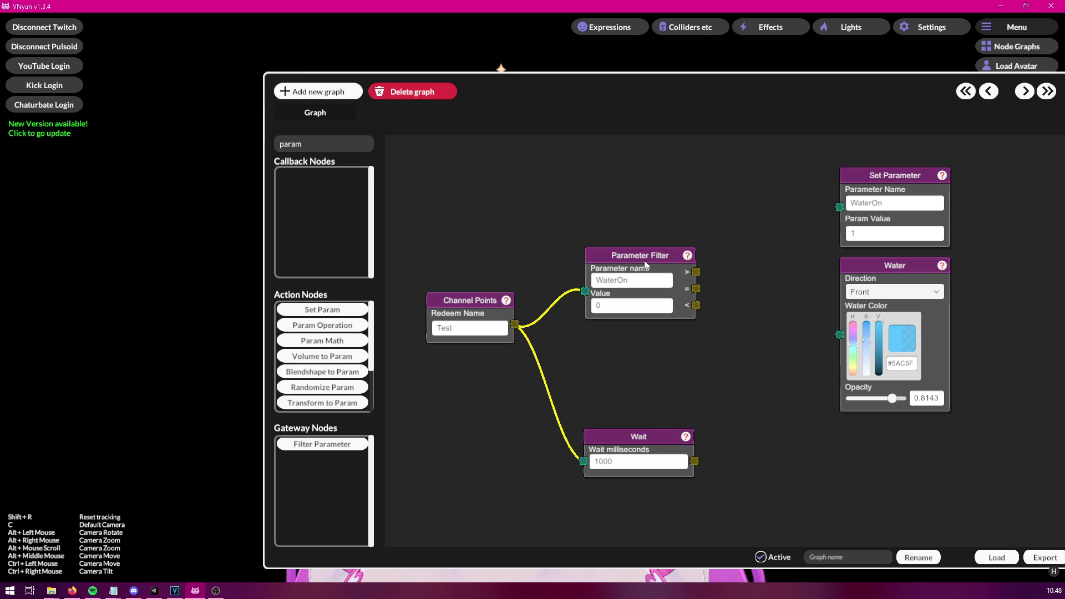
drag(641, 257, 630, 251)
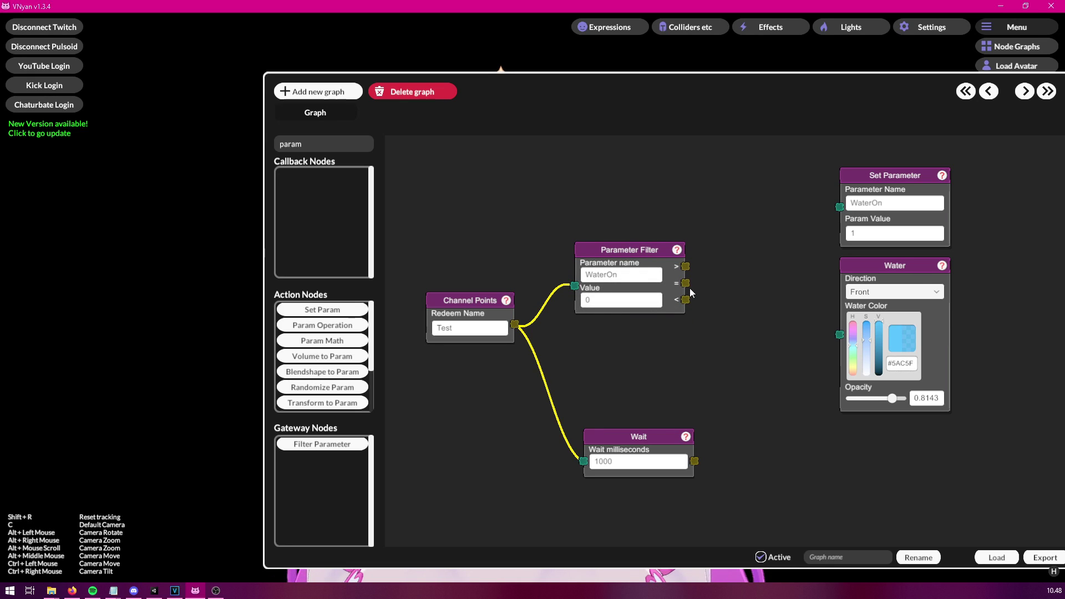
drag(687, 284, 839, 206)
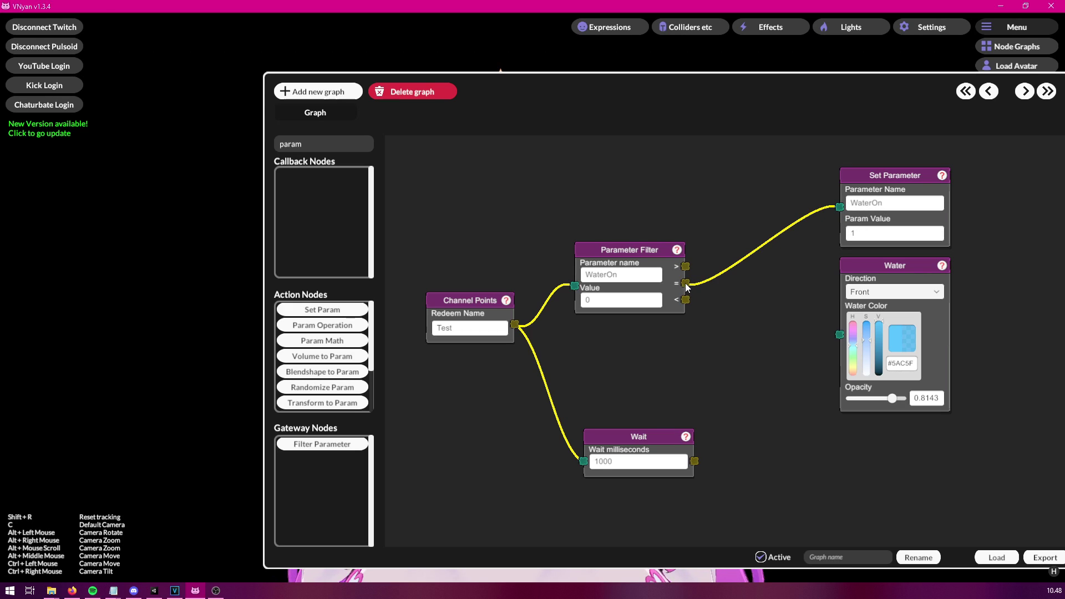
drag(686, 283, 841, 335)
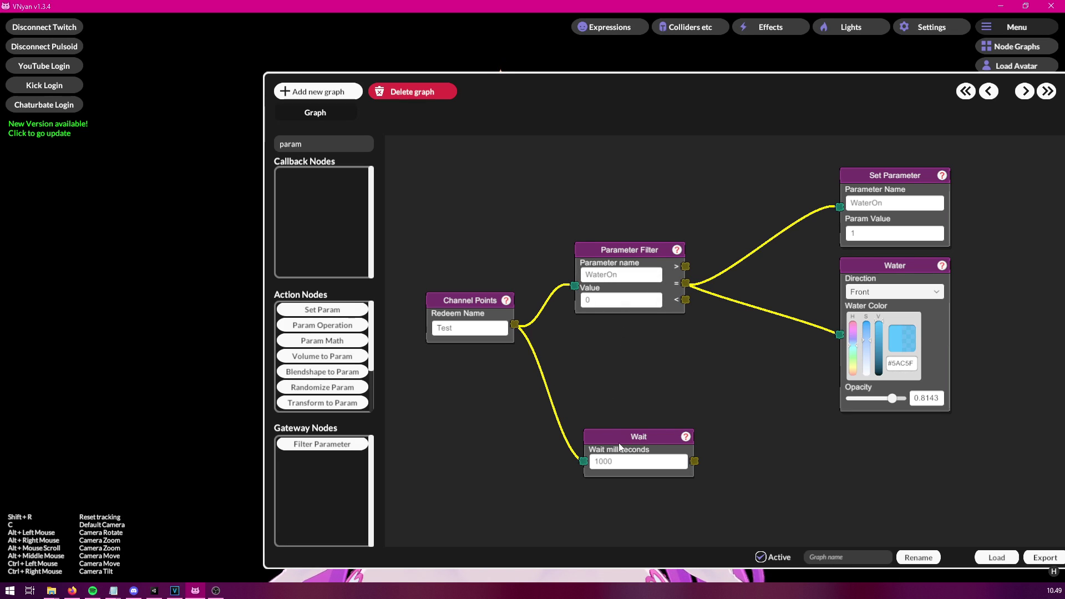
Step: Replace the Channel Points→Wait wire with filter '=' → Wait, and wire Wait into Water
drag(582, 462, 601, 281)
drag(482, 311, 440, 258)
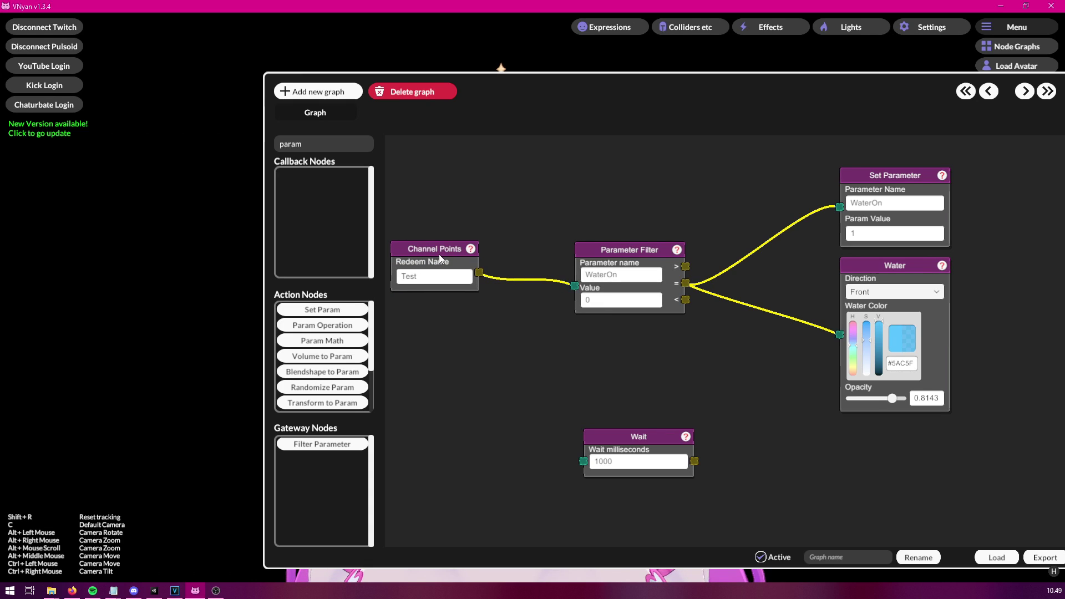
drag(618, 253, 553, 235)
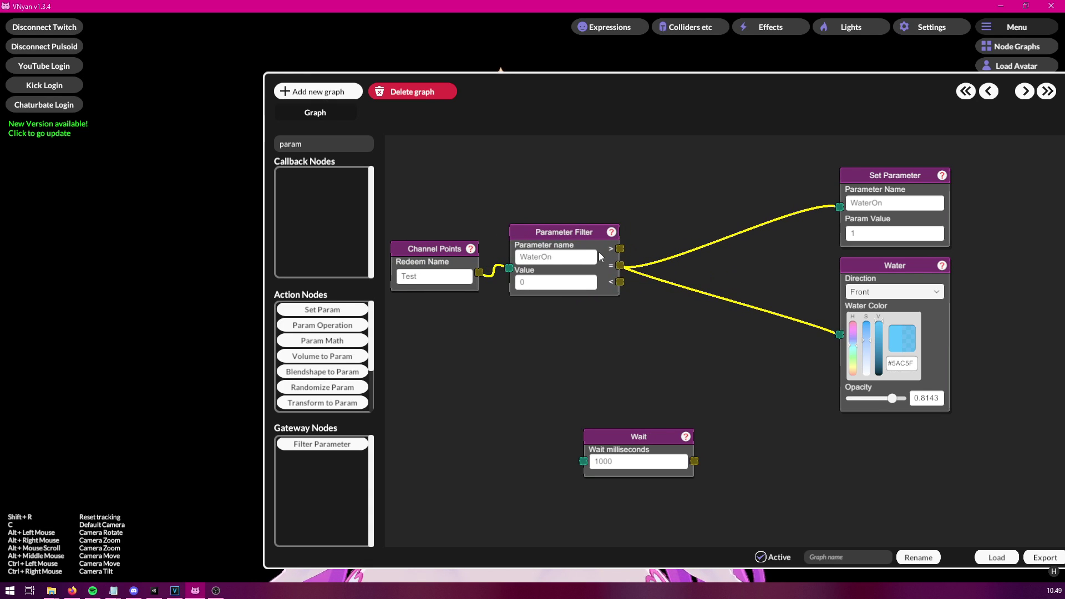
drag(624, 266, 611, 416)
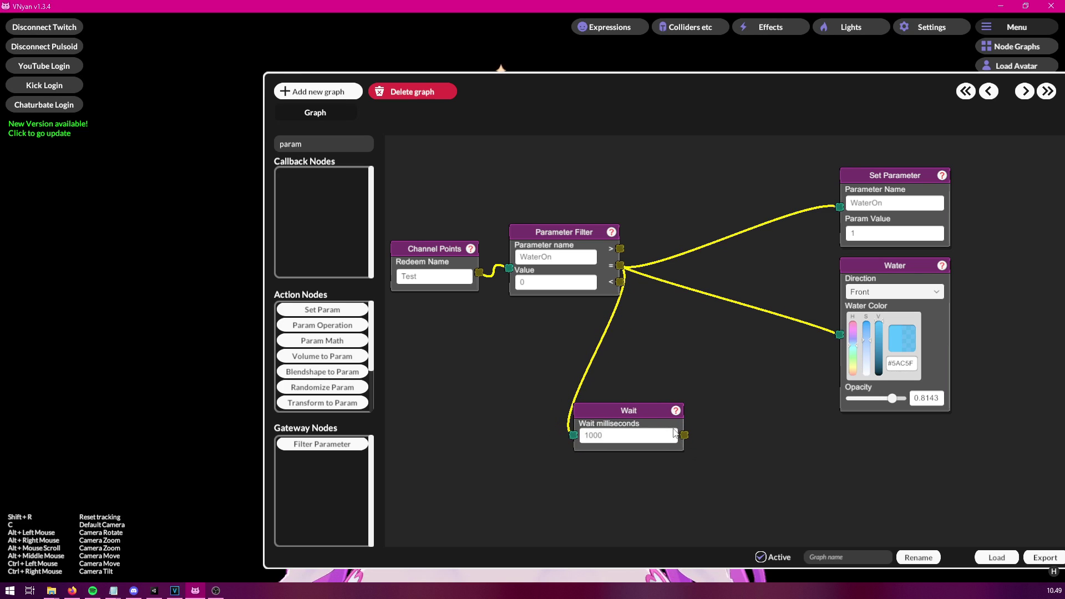
drag(685, 437, 840, 334)
drag(631, 415, 654, 431)
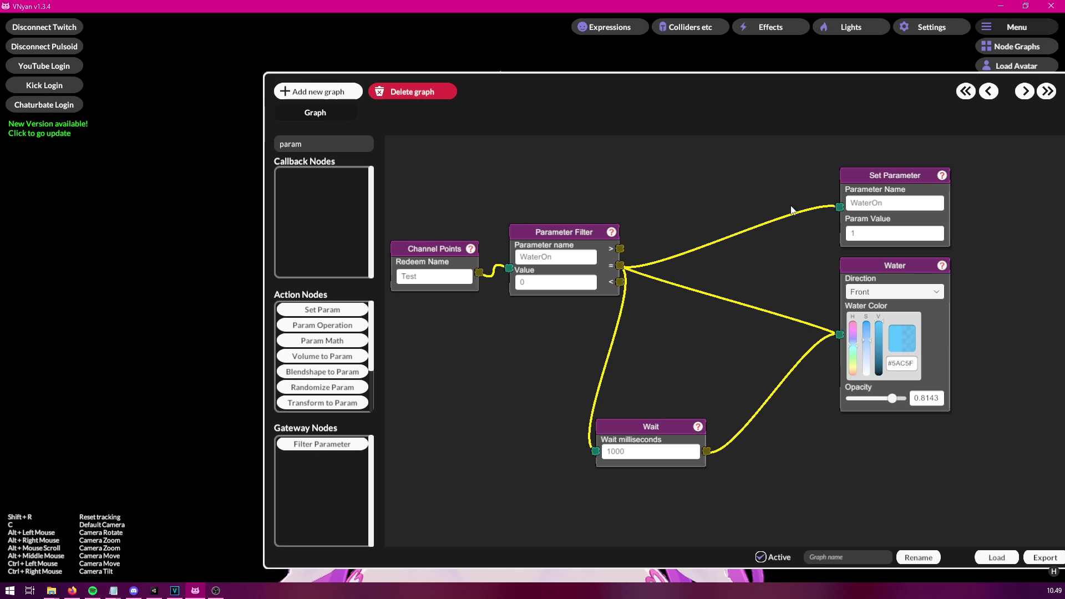
Step: Duplicate Set Parameter below Water, wire Wait to it to reset WaterOn to 0, and move the graph aside
right_click(895, 178)
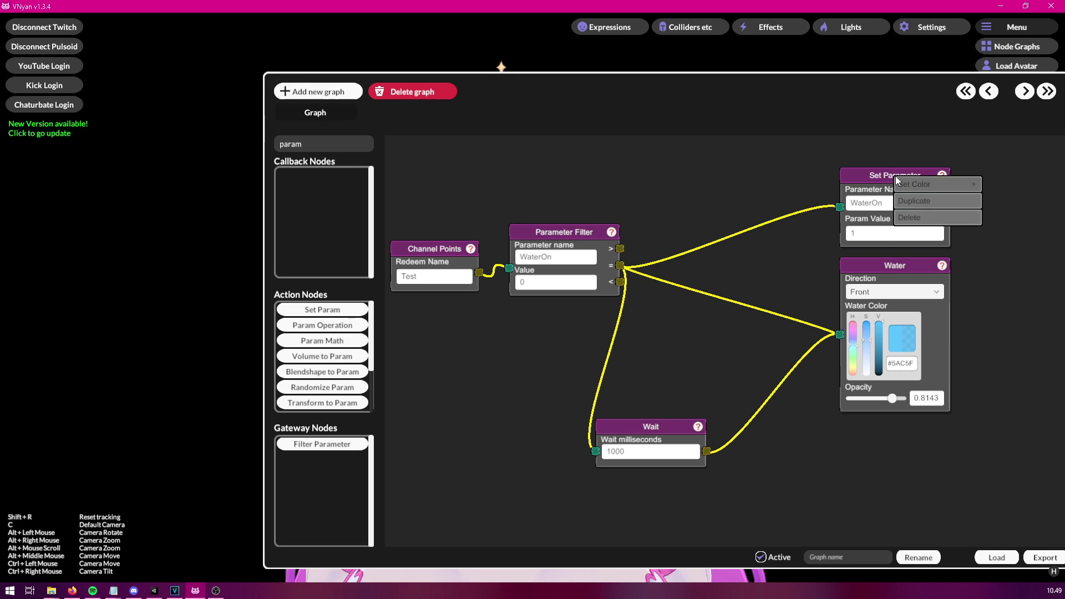
click(915, 201)
drag(889, 172, 884, 432)
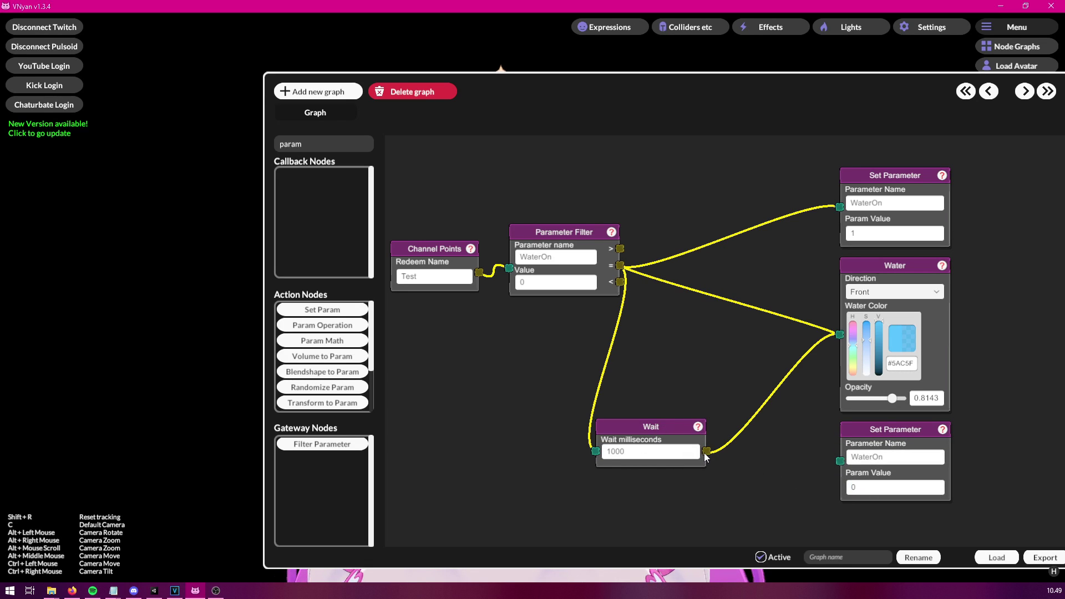
drag(706, 452, 840, 460)
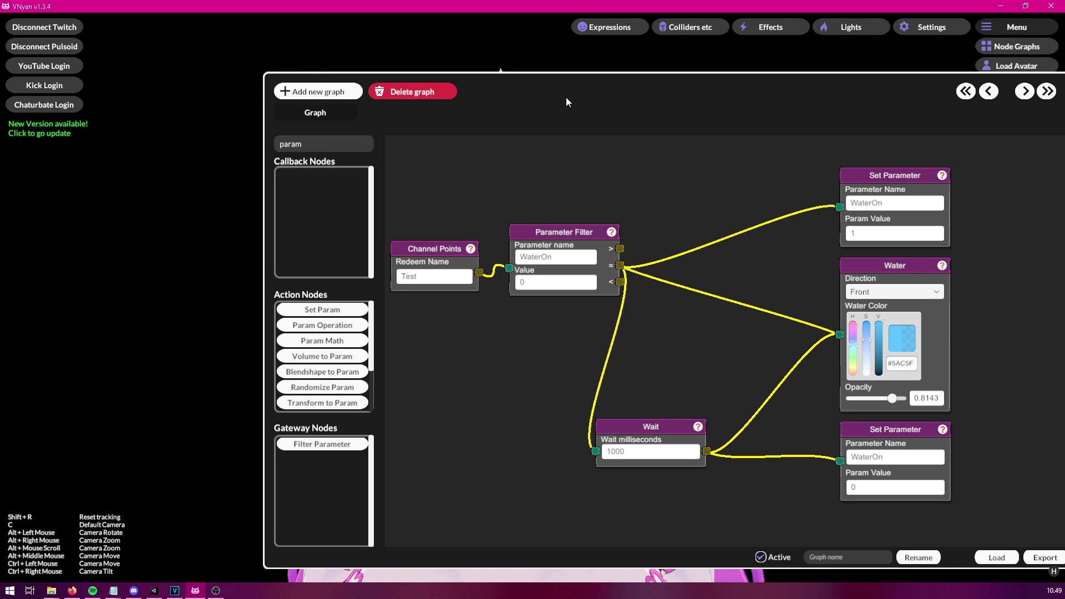
drag(495, 92, 893, 108)
right_click(821, 268)
Step: Send the Test signal from the Channel Points node repeatedly, pouring water over the avatar each time
click(834, 275)
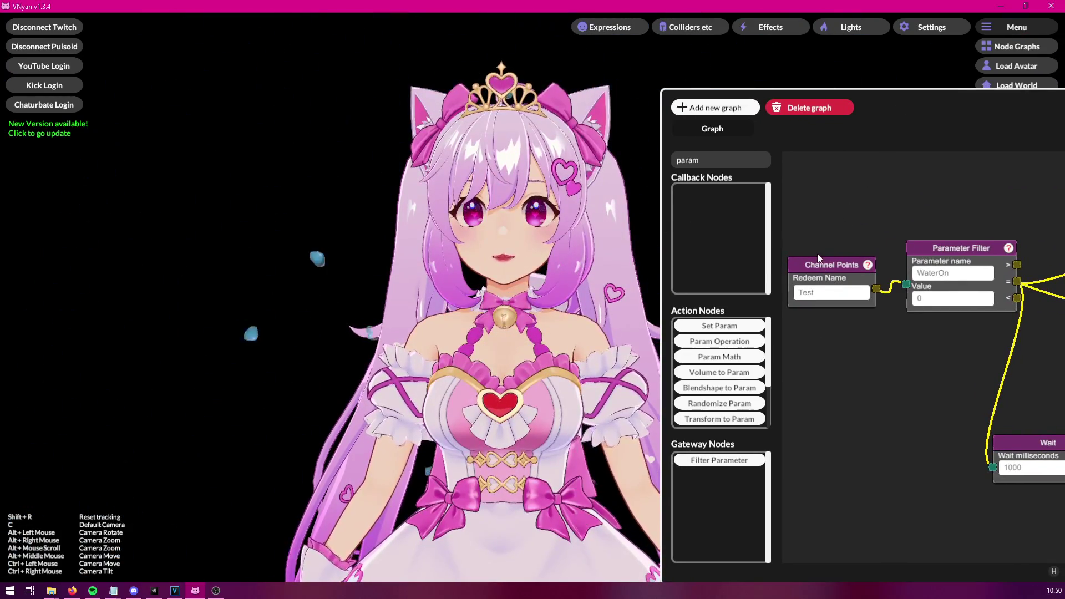
right_click(835, 264)
click(849, 274)
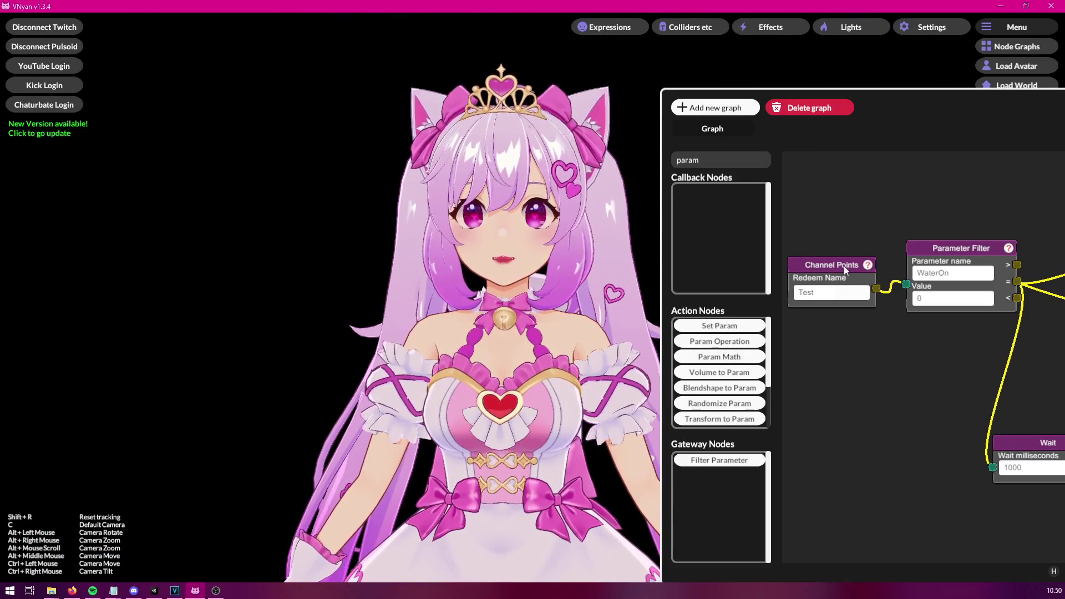
right_click(811, 268)
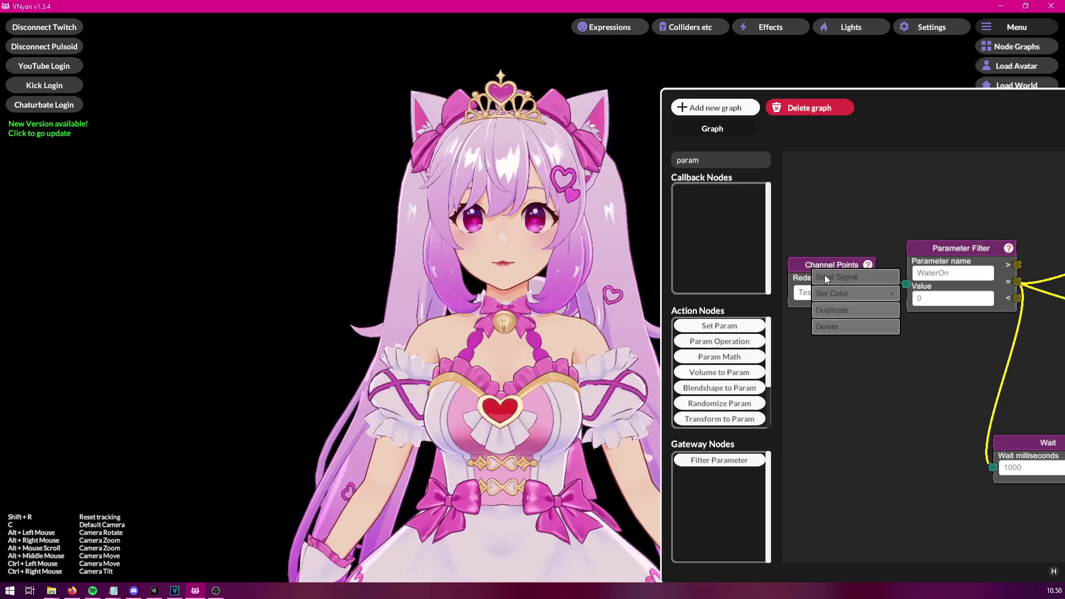
click(825, 275)
right_click(821, 265)
click(827, 274)
right_click(820, 266)
click(833, 274)
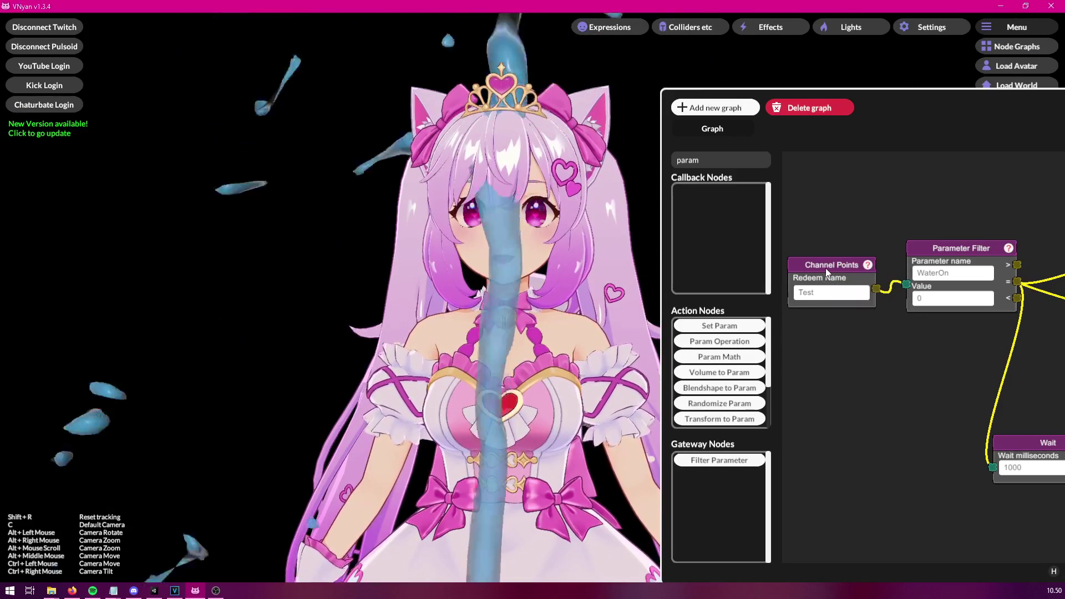
right_click(826, 268)
click(841, 278)
right_click(844, 272)
click(843, 274)
right_click(837, 264)
click(840, 272)
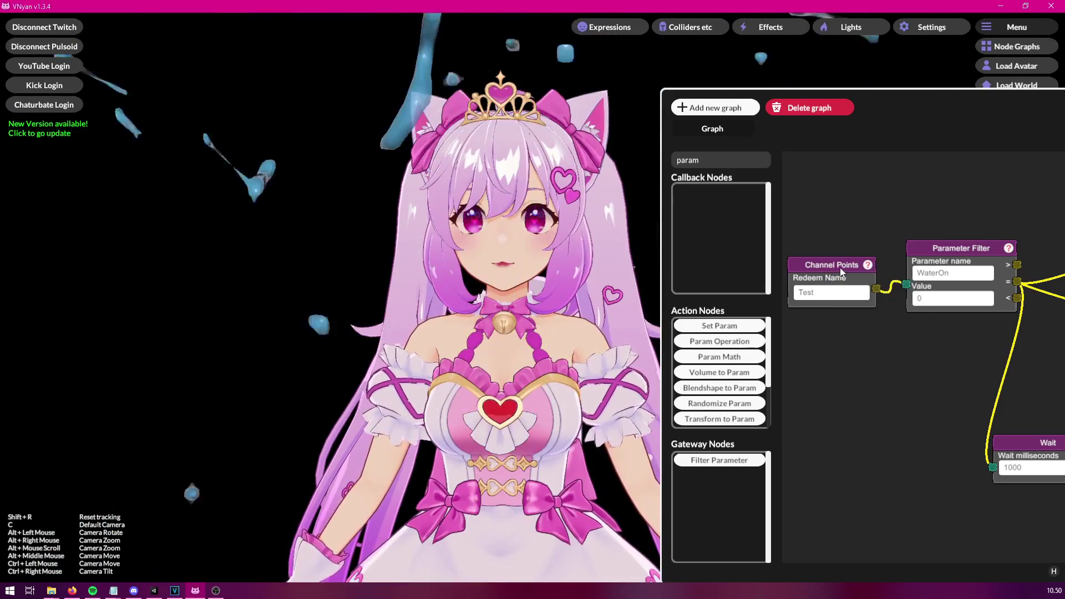
right_click(839, 267)
click(849, 275)
right_click(842, 268)
click(854, 278)
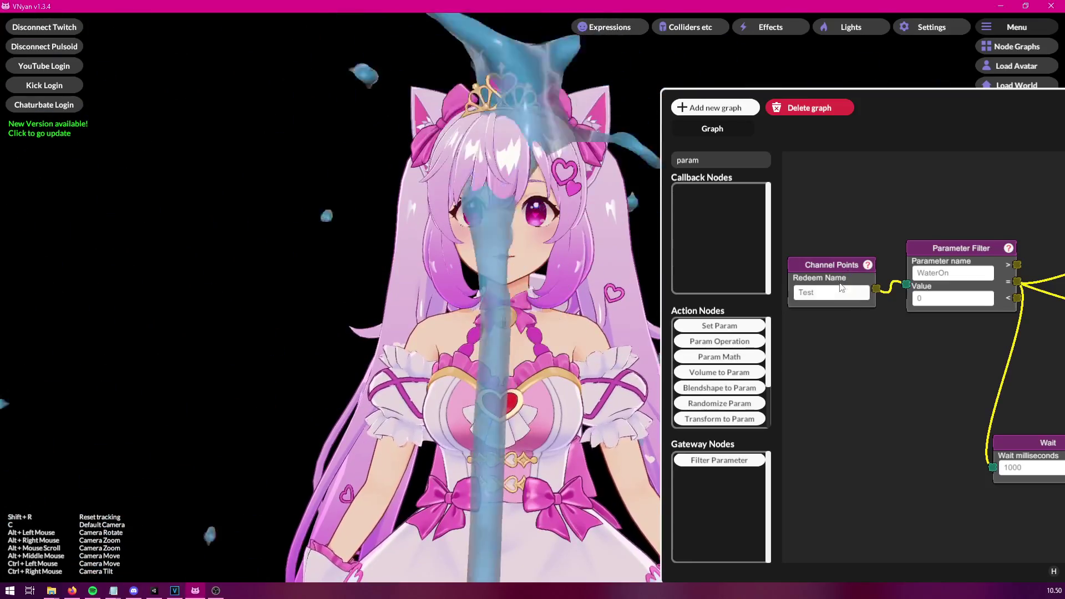
right_click(818, 264)
click(830, 271)
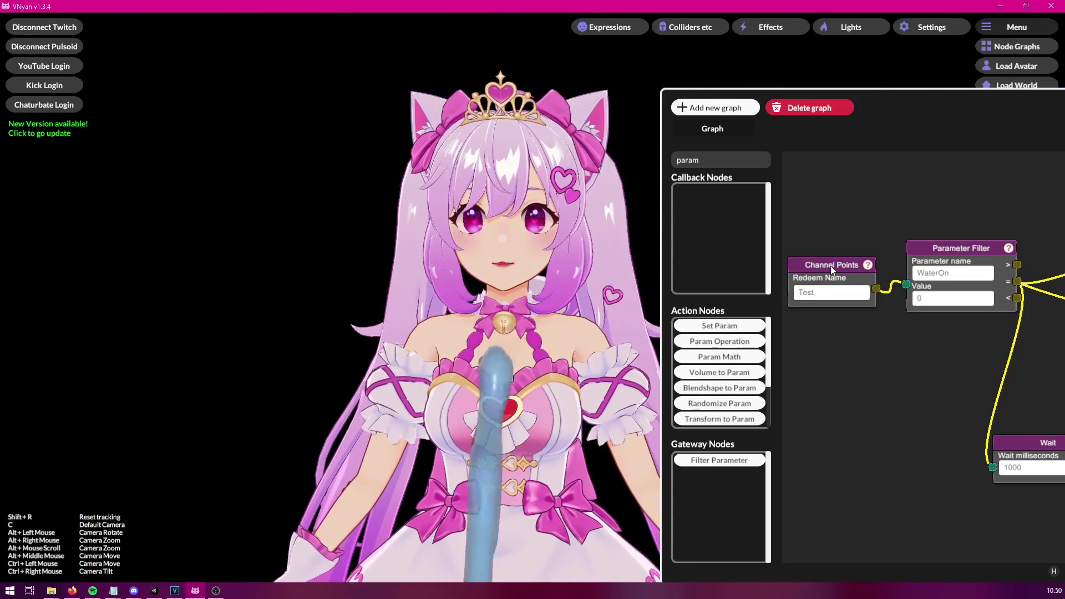
right_click(829, 265)
click(837, 272)
right_click(830, 267)
click(843, 275)
right_click(830, 267)
click(836, 272)
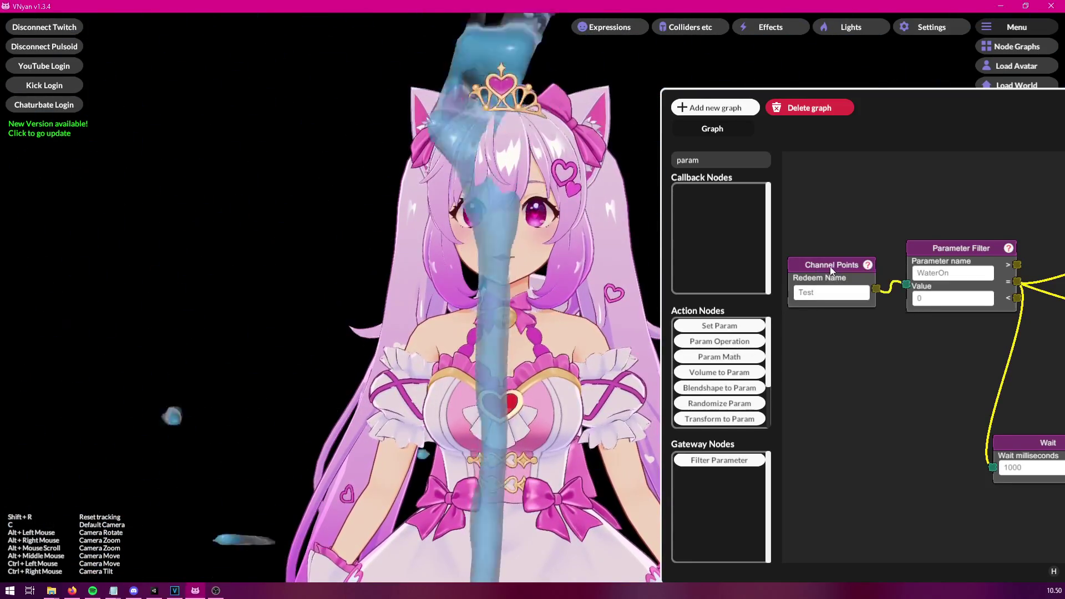
right_click(829, 267)
click(836, 273)
right_click(837, 269)
click(843, 277)
right_click(832, 268)
click(841, 274)
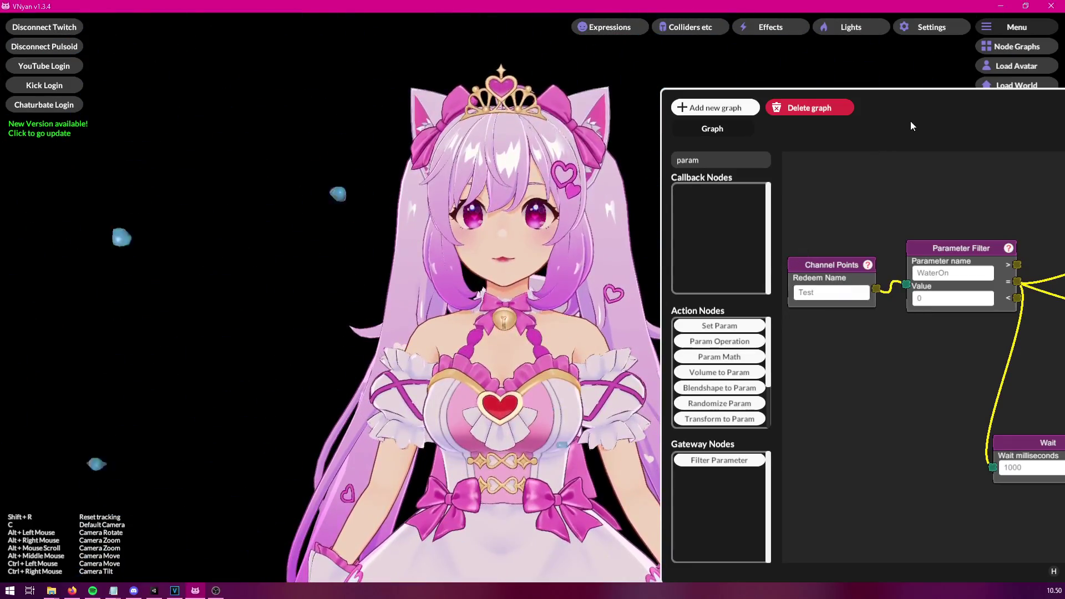
Step: Bring the Node Graphs window back to the centre to show the full Test water graph
drag(996, 101, 509, 70)
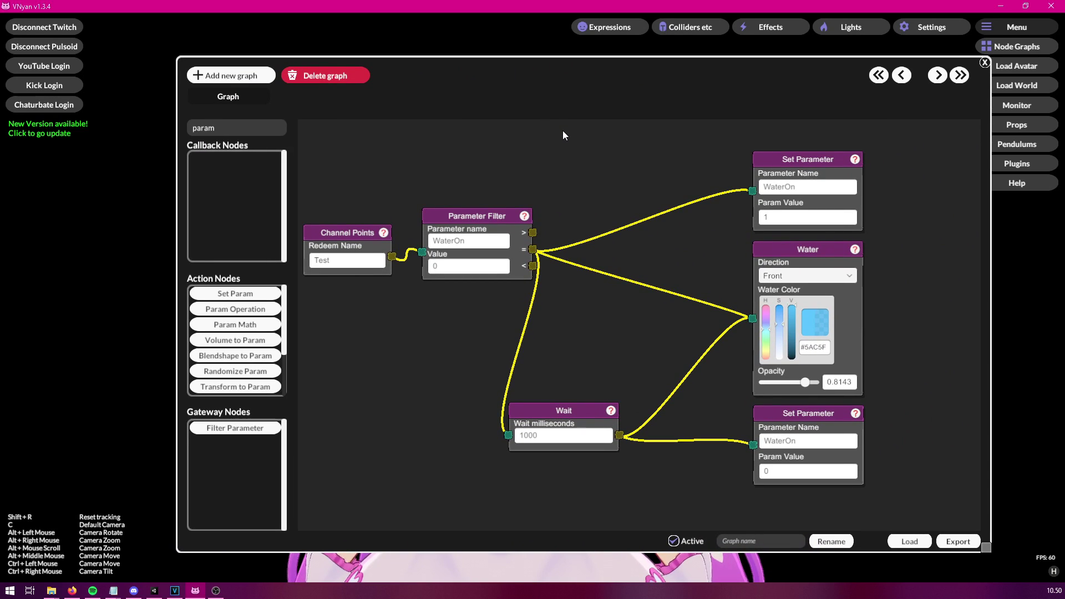